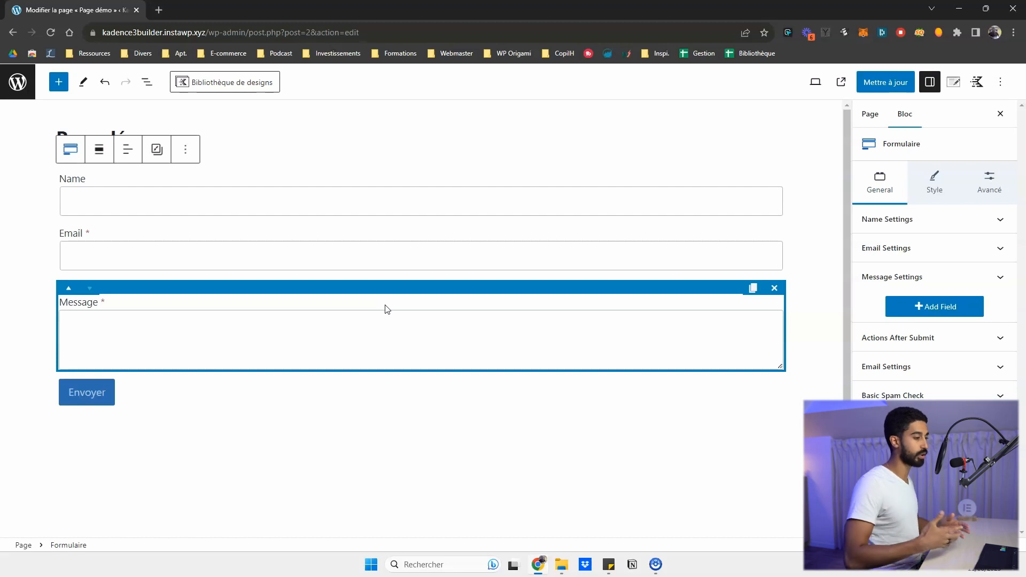
Add a blank text field to the existing form, check its available field types, and remove the Email field.
left_click(395, 248)
left_click(147, 82)
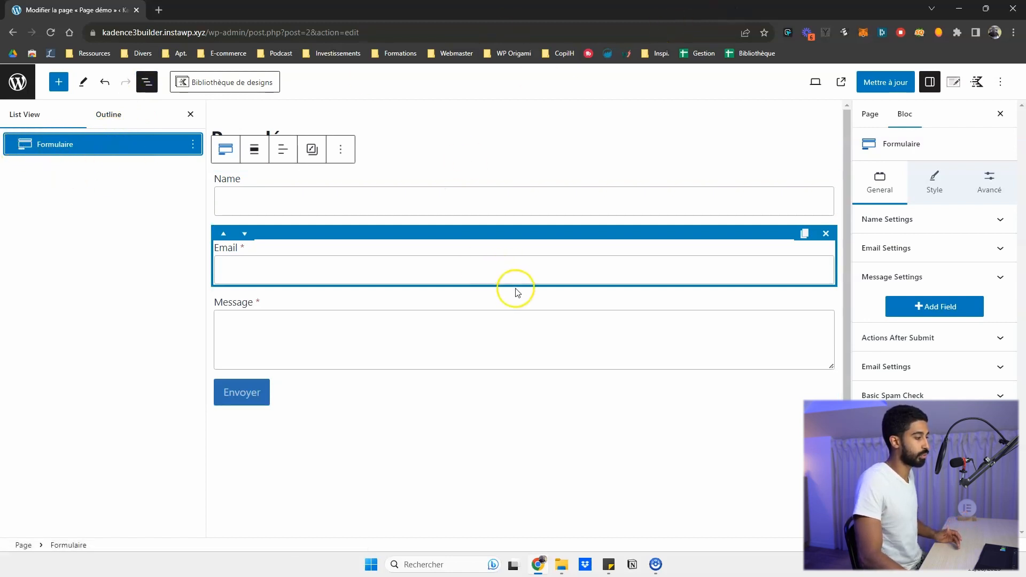
left_click(927, 309)
scroll(871, 320, "down", 1)
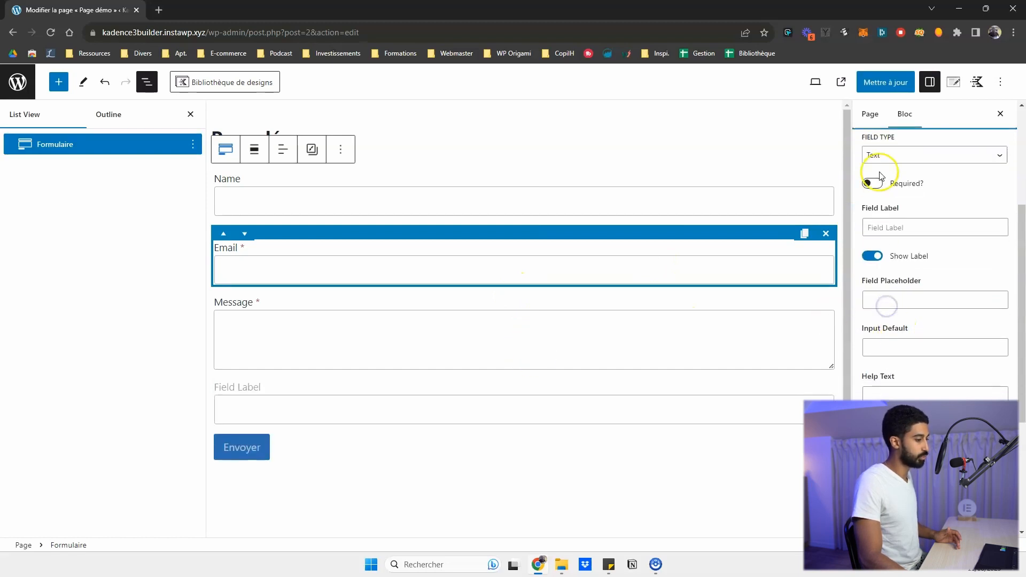
left_click(889, 159)
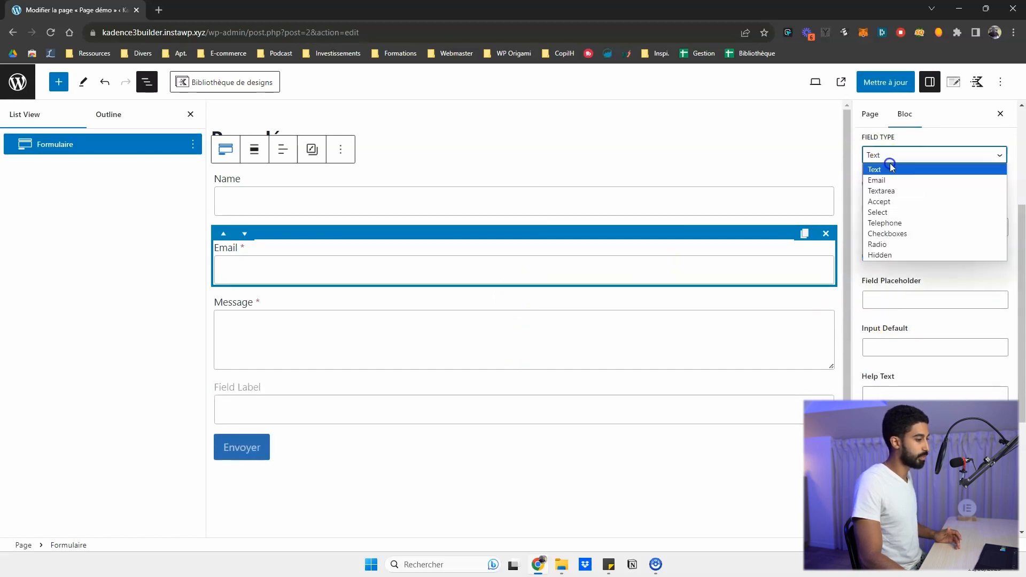
left_click(826, 233)
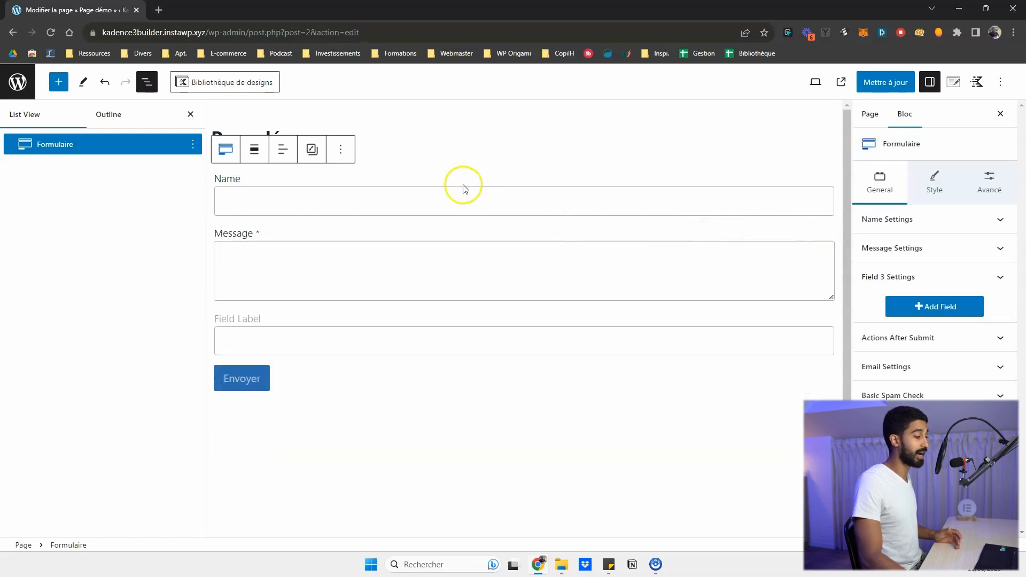
Delete the whole Formulaire block from the page.
left_click(137, 146)
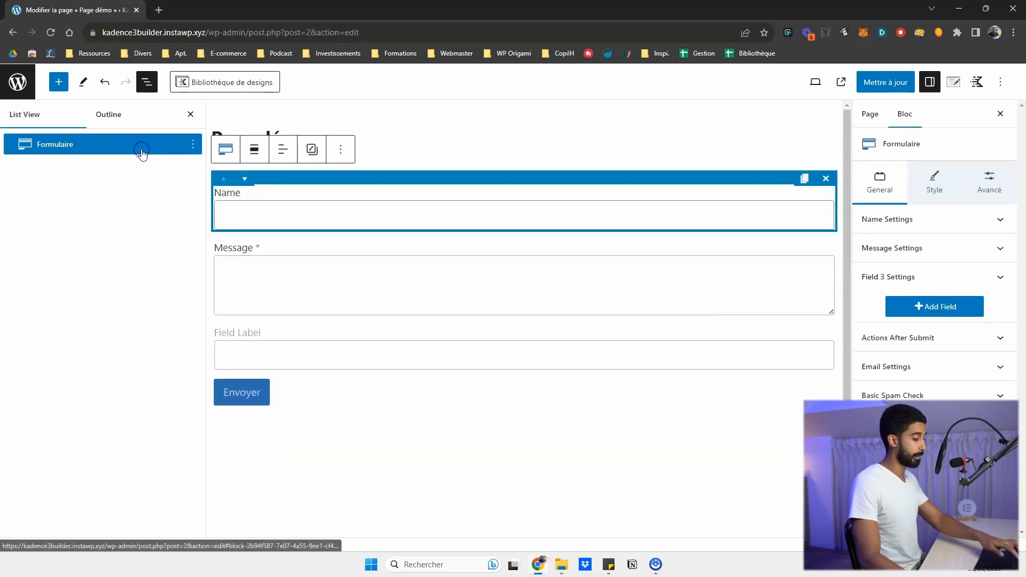
left_click(192, 153)
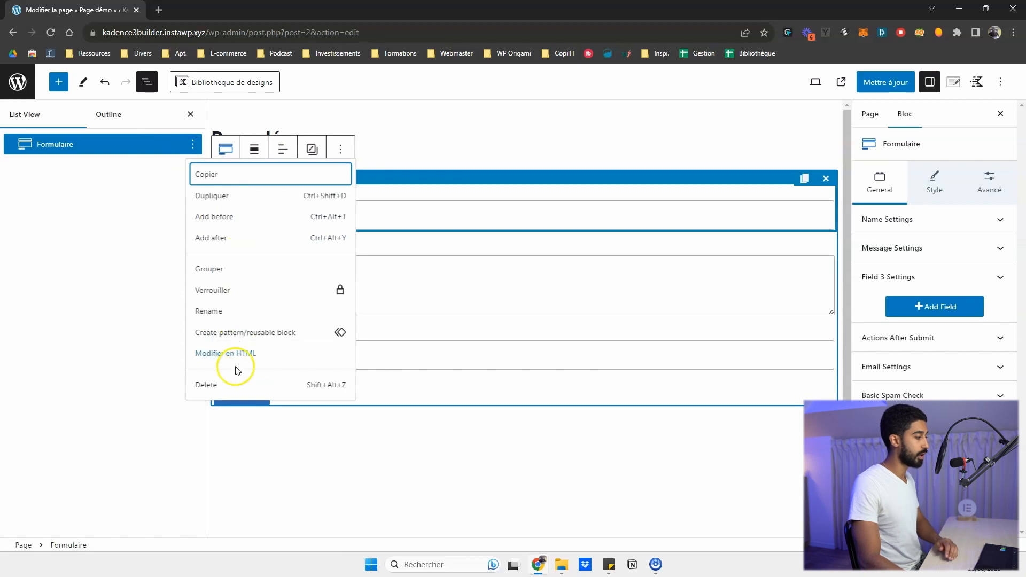
left_click(216, 385)
Find the blocks matching "form" and insert a Form (Adv) block into the page.
left_click(59, 82)
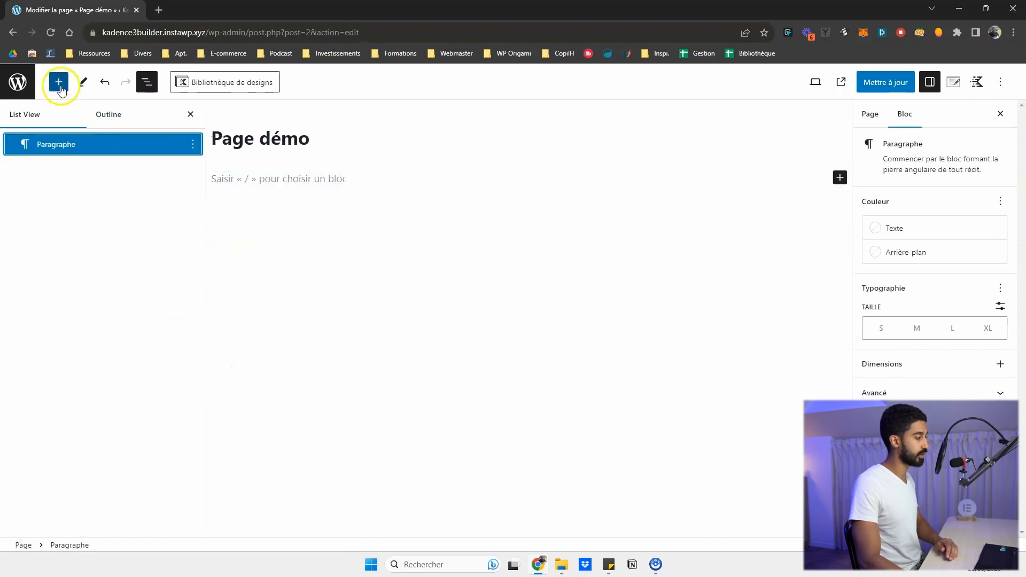
type("form")
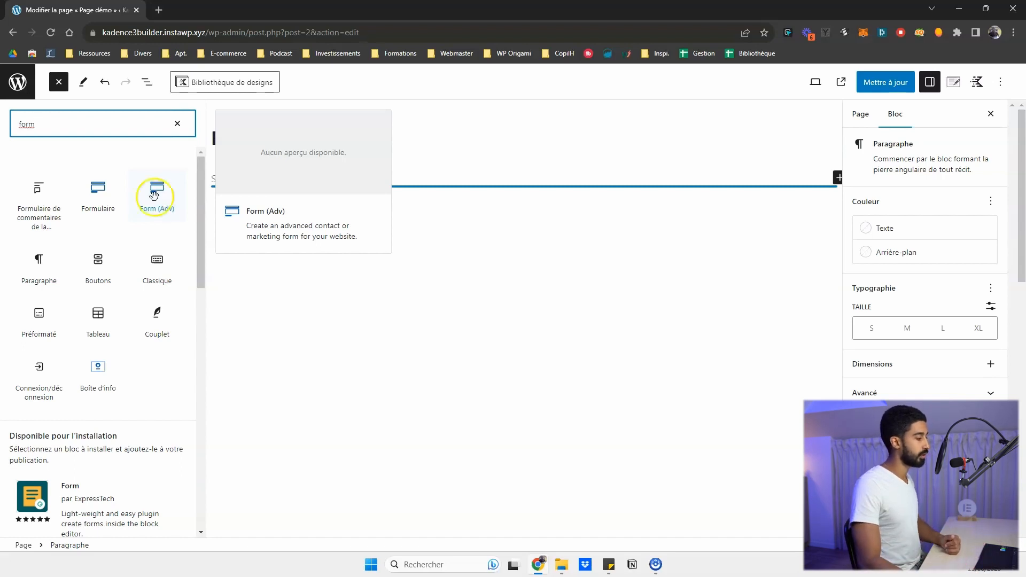
left_click(155, 195)
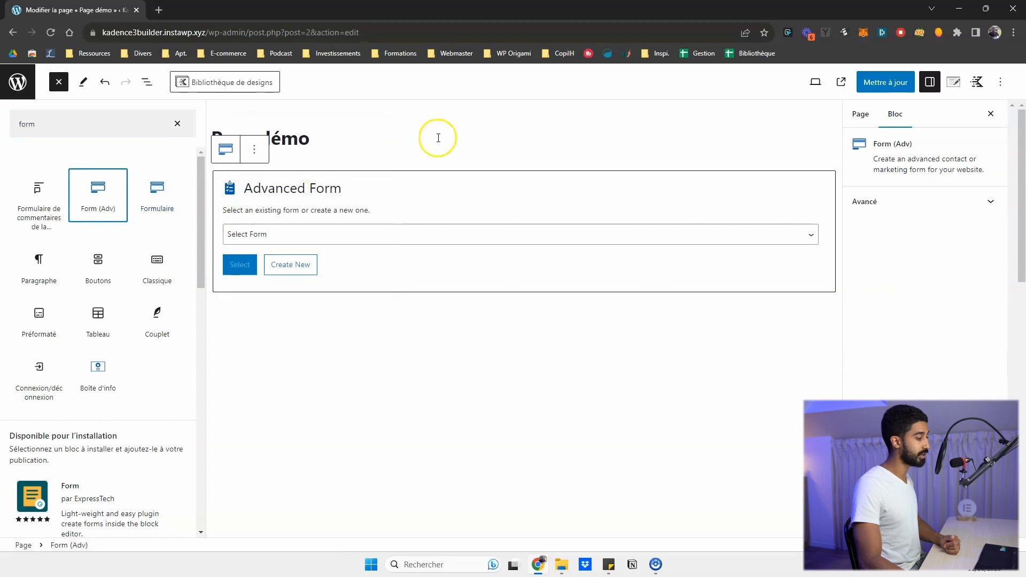
left_click(357, 187)
Start a new advanced form with the Contact With Options layout and the Infield style.
left_click(178, 234)
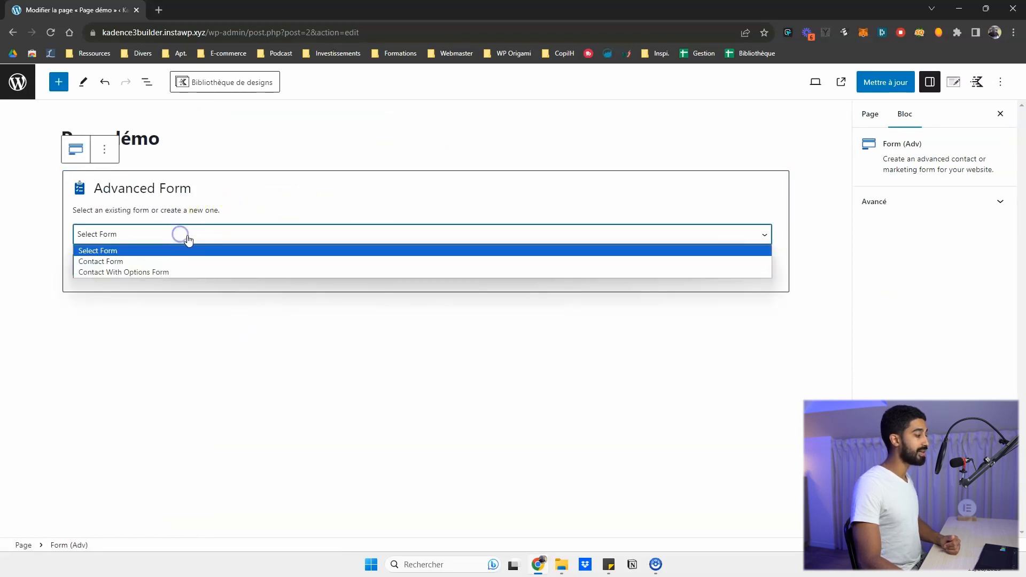
left_click(245, 203)
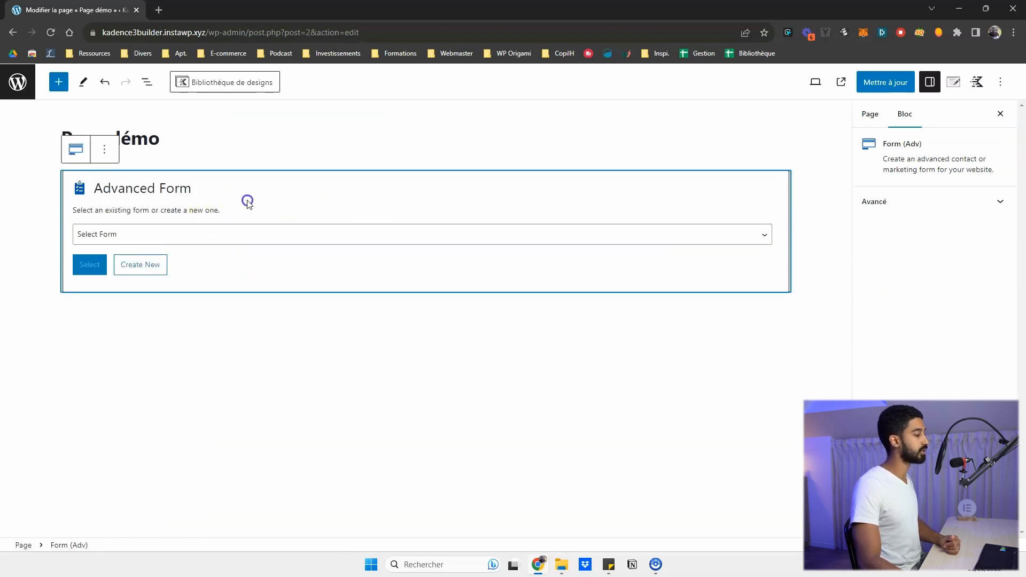
left_click(150, 264)
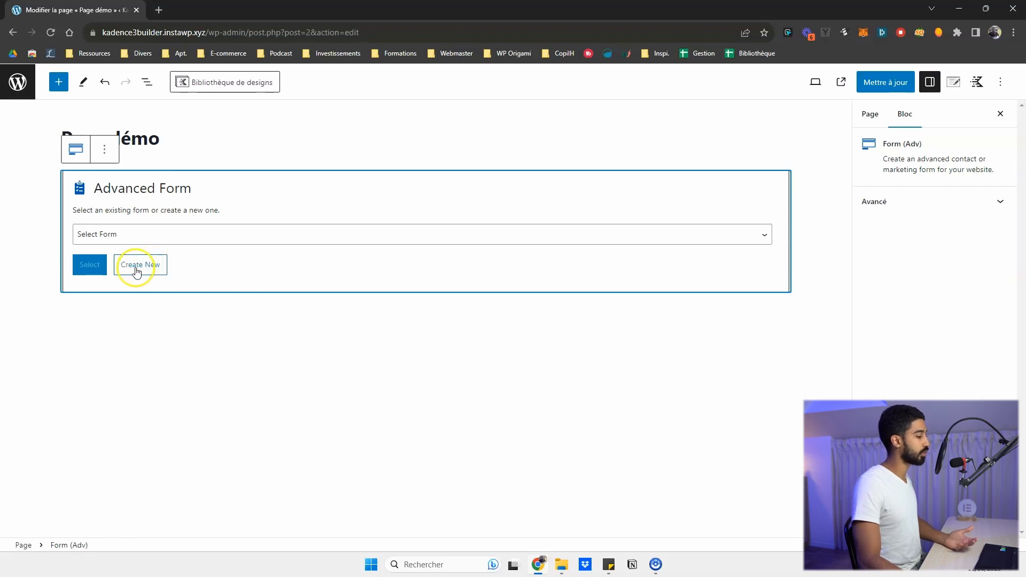
left_click(136, 270)
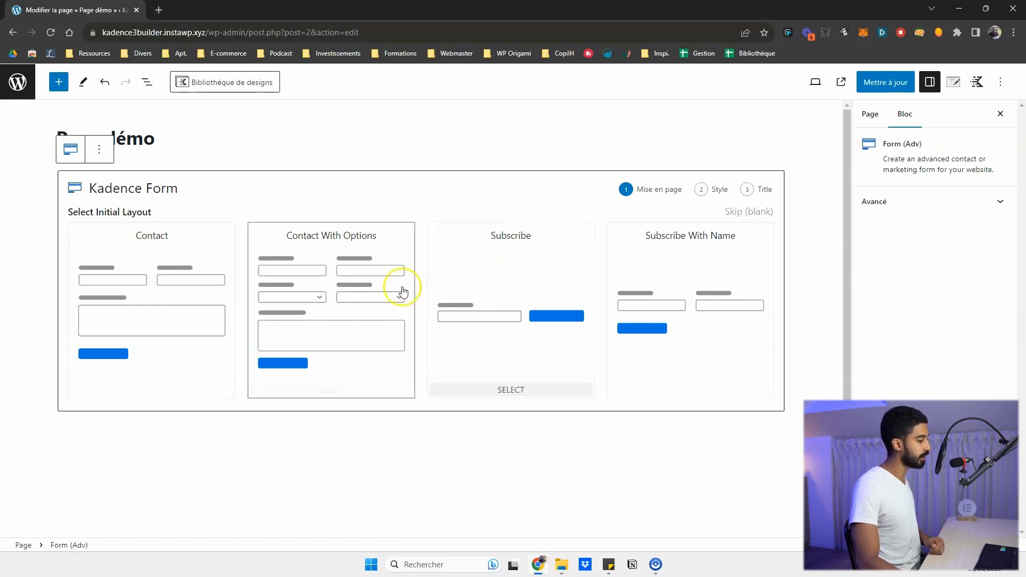
left_click(354, 253)
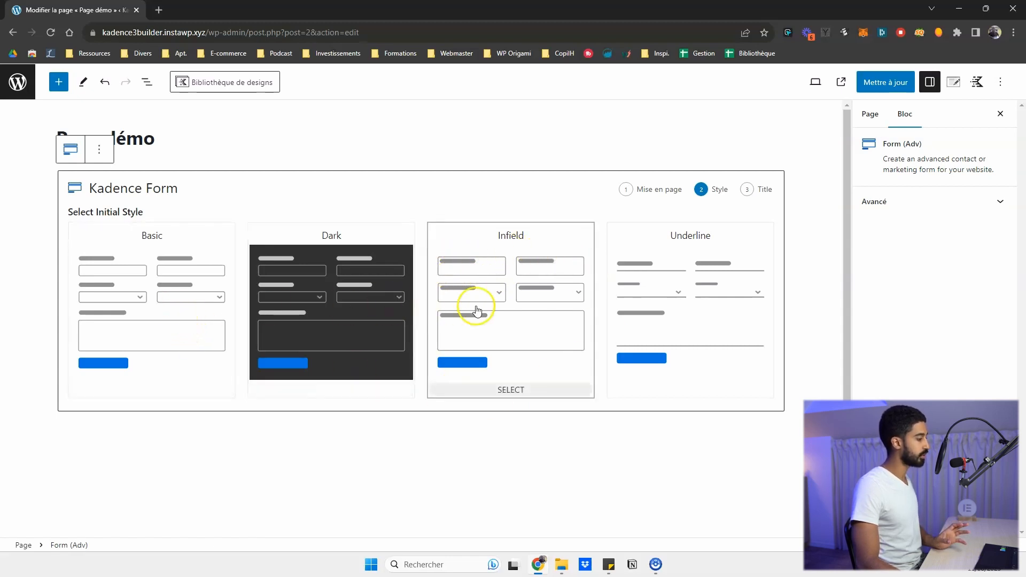
left_click(507, 288)
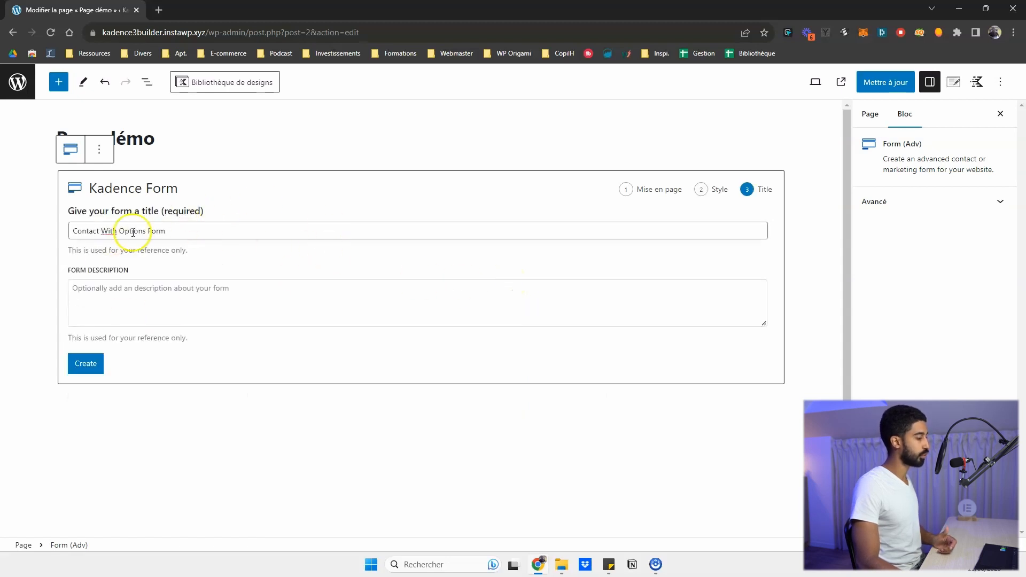
Title the new form "Tutoriel" and create it.
left_click_drag(169, 231, 76, 230)
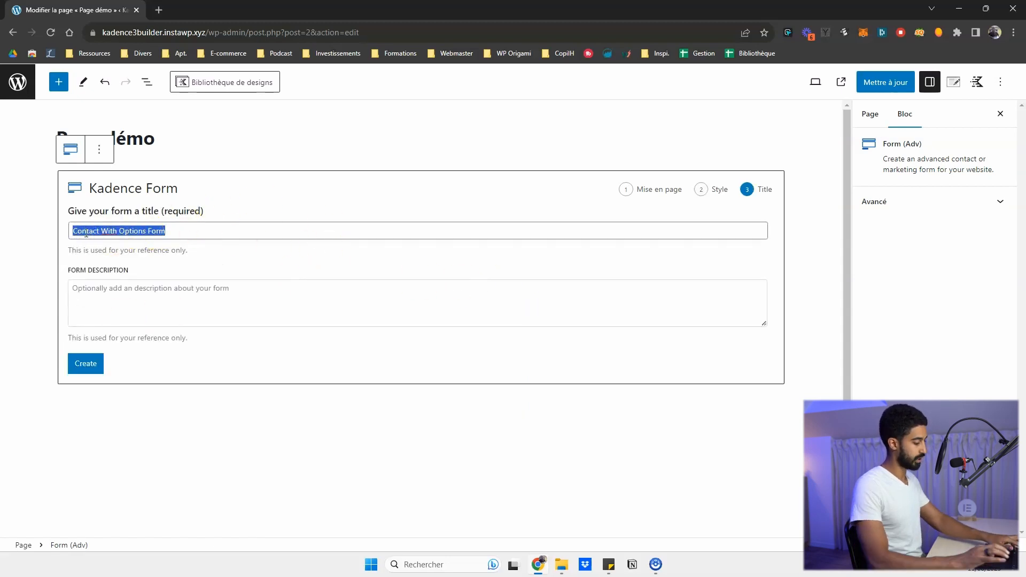
type("Tutoriel")
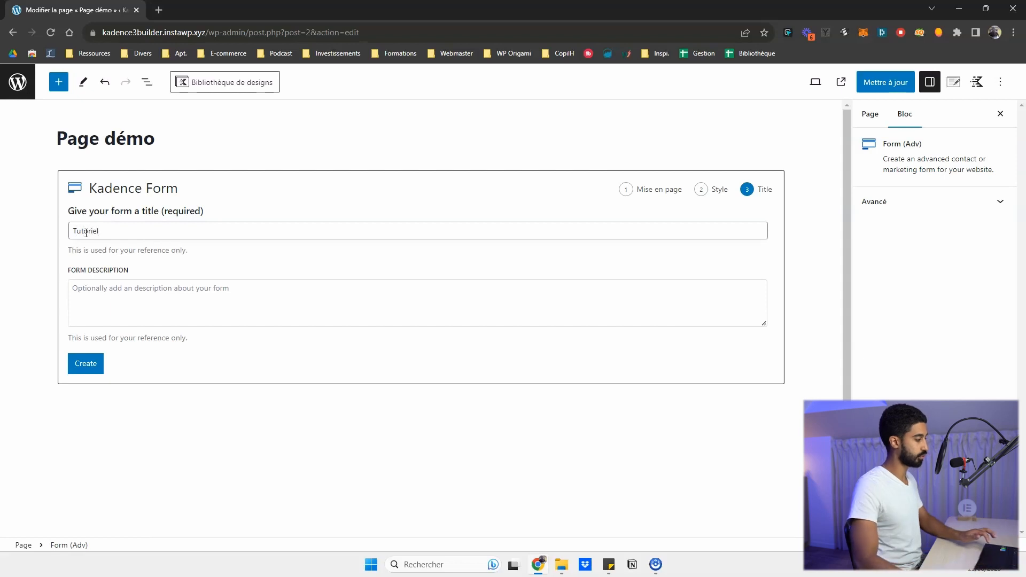
left_click(101, 369)
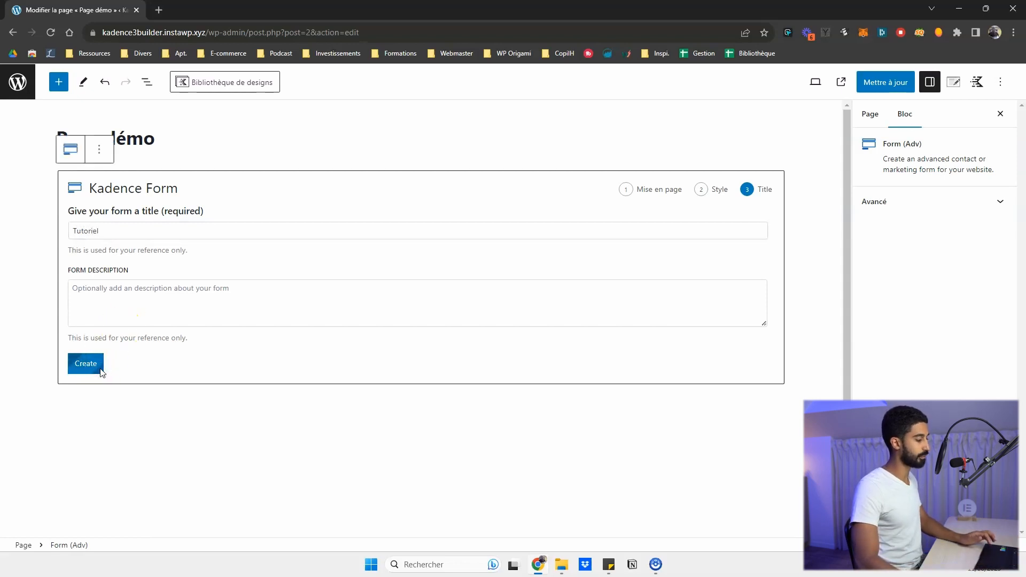
left_click(109, 359)
Expand the form's block hierarchy down to the Name and Email fields inside the first row's sections.
left_click(326, 192)
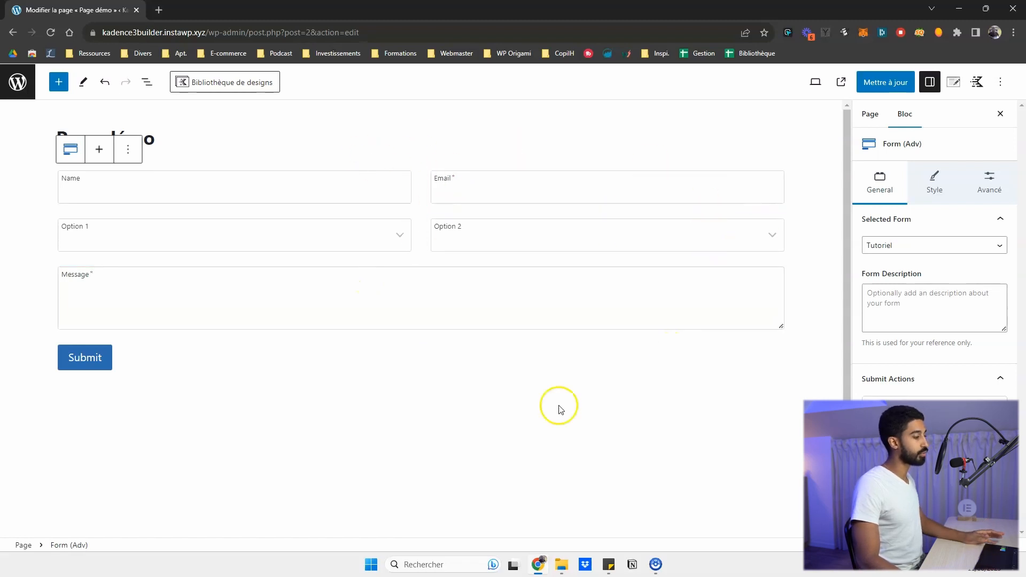
left_click(147, 83)
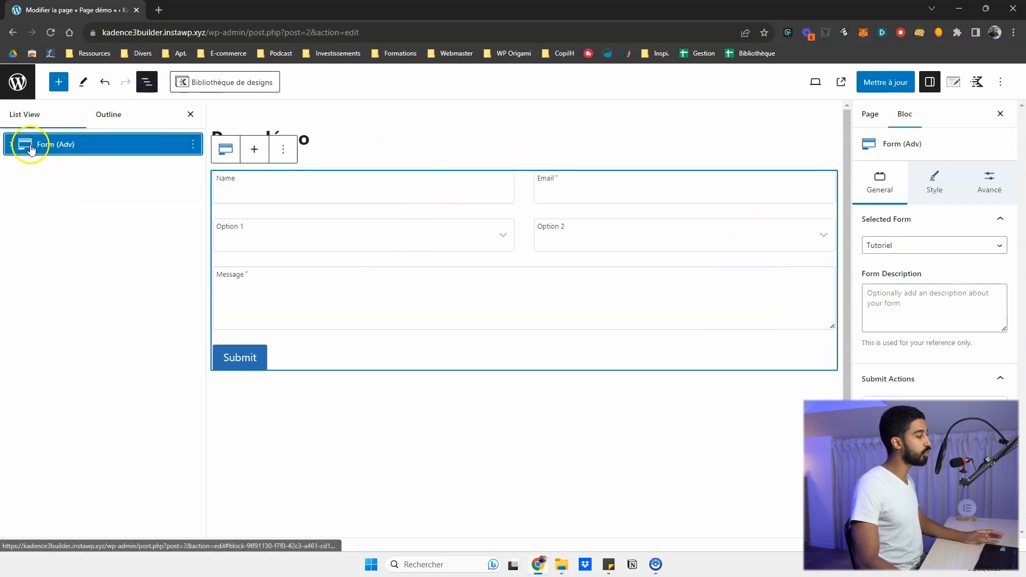
left_click(12, 144)
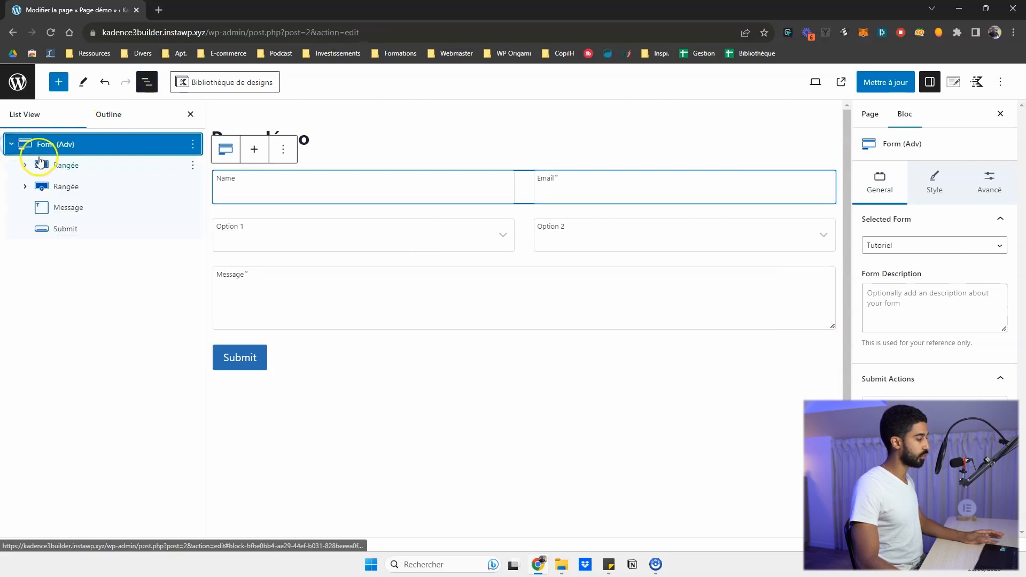
left_click(25, 166)
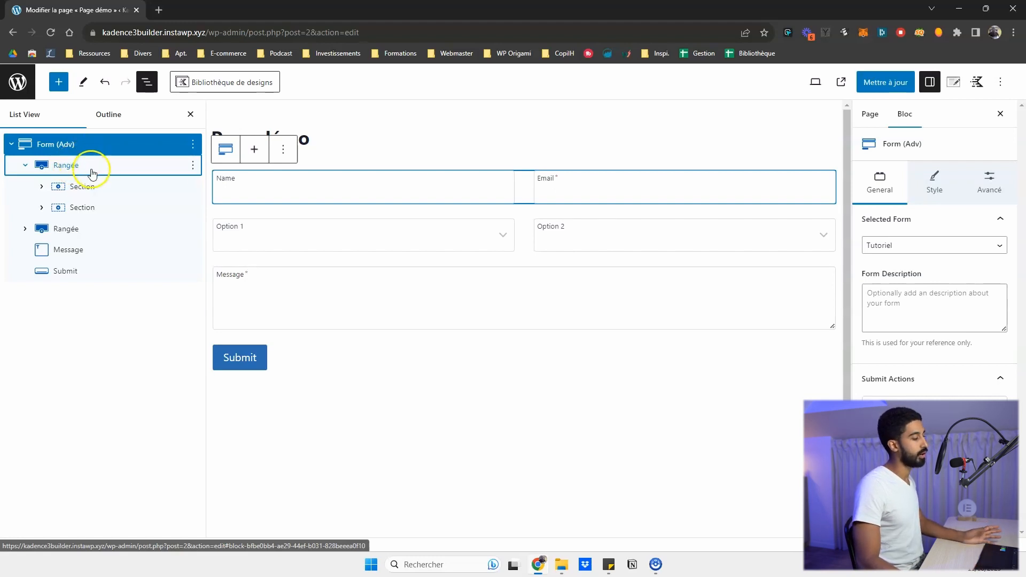
left_click(42, 187)
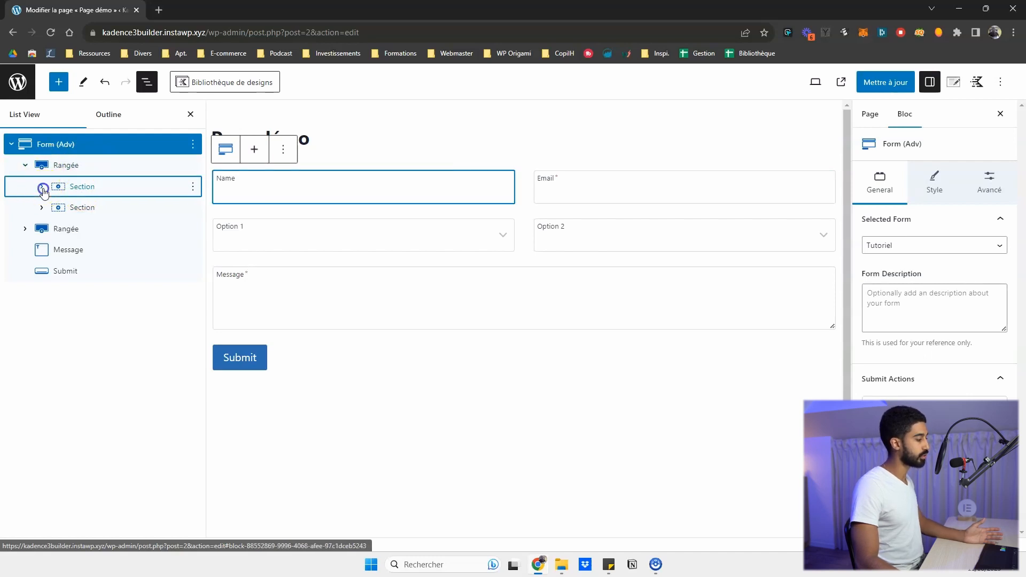
left_click(87, 207)
left_click(41, 228)
left_click(78, 249)
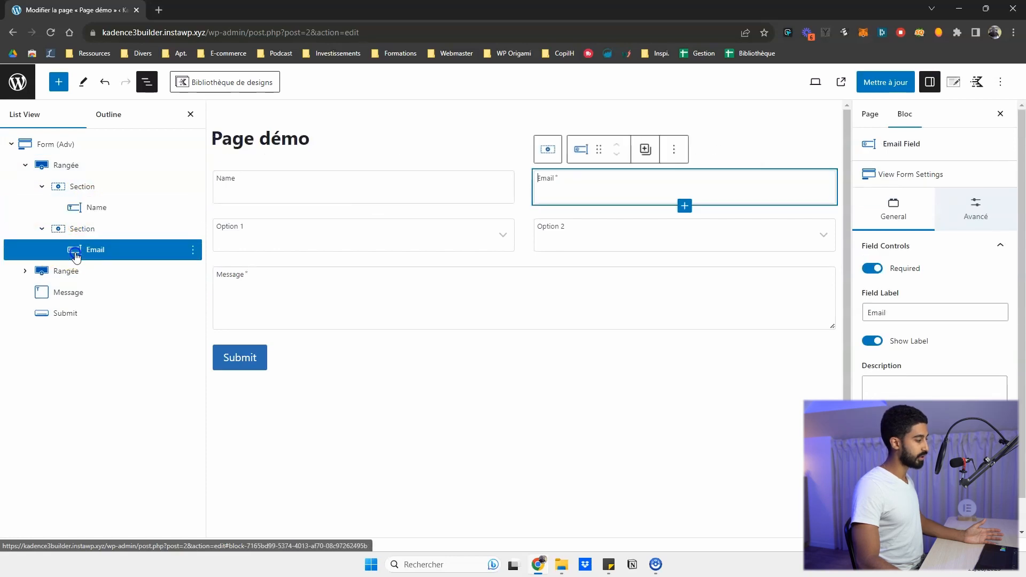
Examine the Message field, the Submit button and the form's upper fields to see which settings each one offers.
left_click(66, 293)
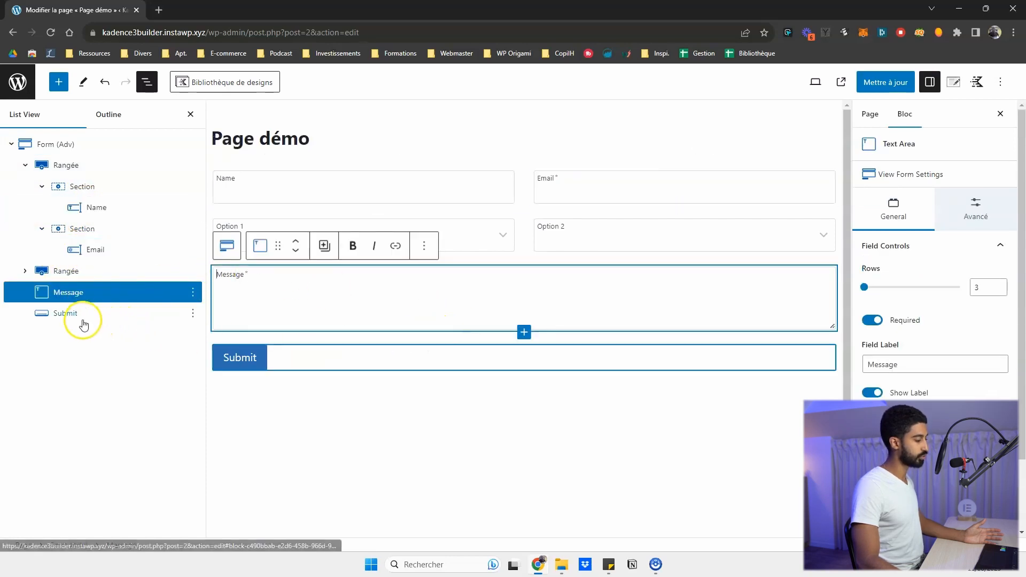
left_click(84, 314)
left_click(384, 283)
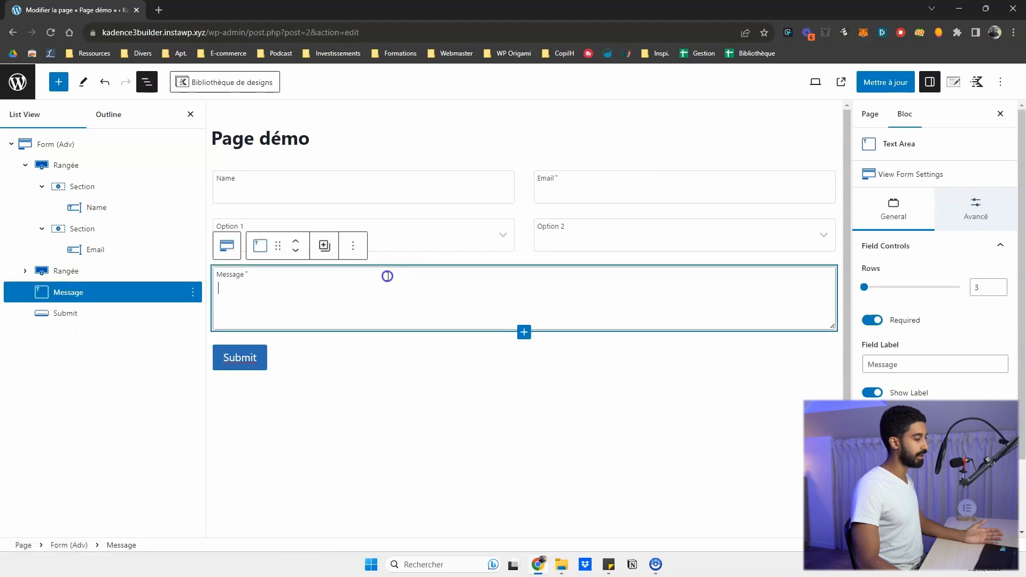
left_click(432, 221)
left_click(480, 171)
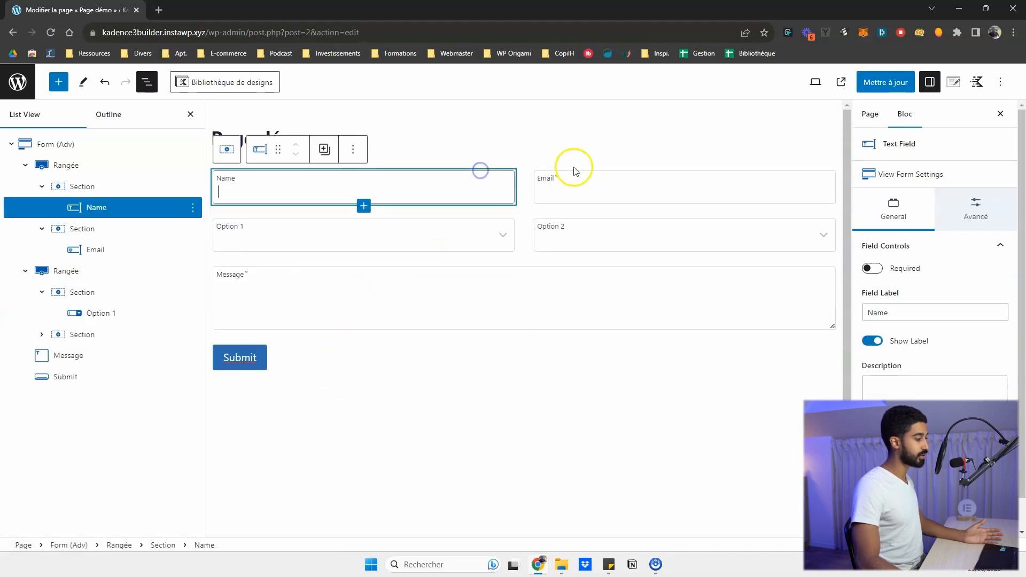
left_click(579, 167)
left_click(593, 174)
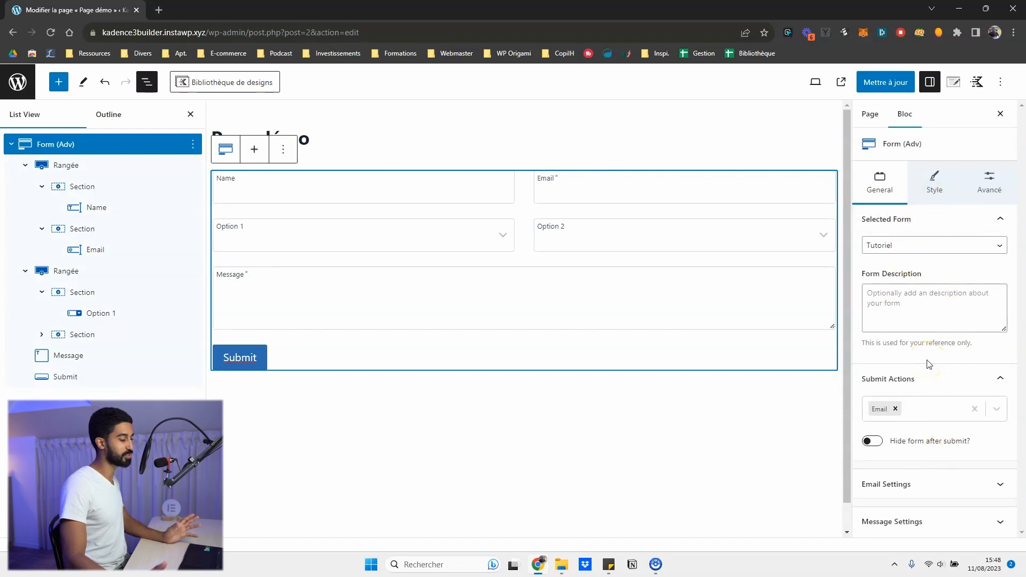
Compare the individual settings of the Email and Name fields, and look over the two option fields.
left_click(692, 230)
left_click(627, 196)
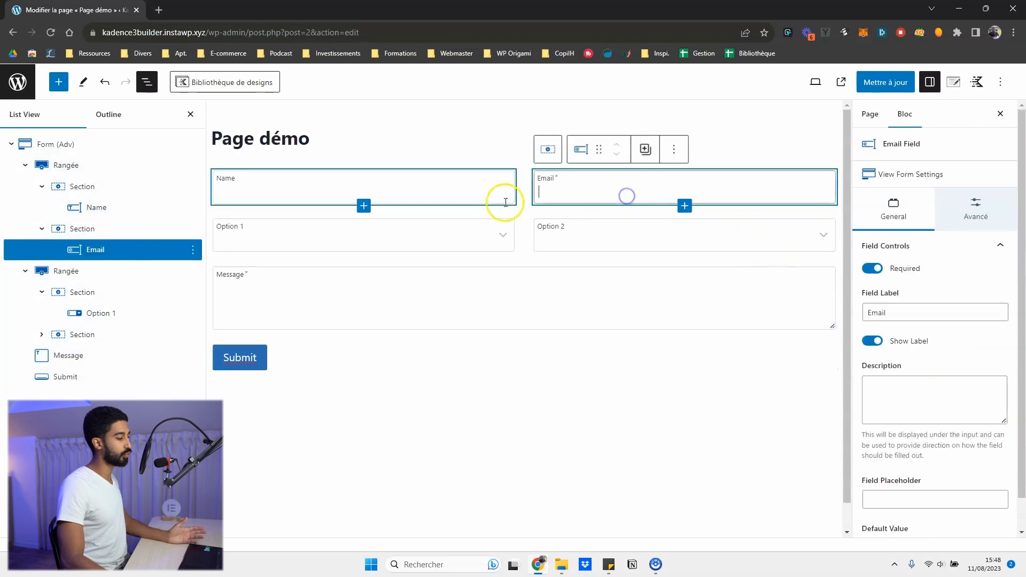
left_click(487, 200)
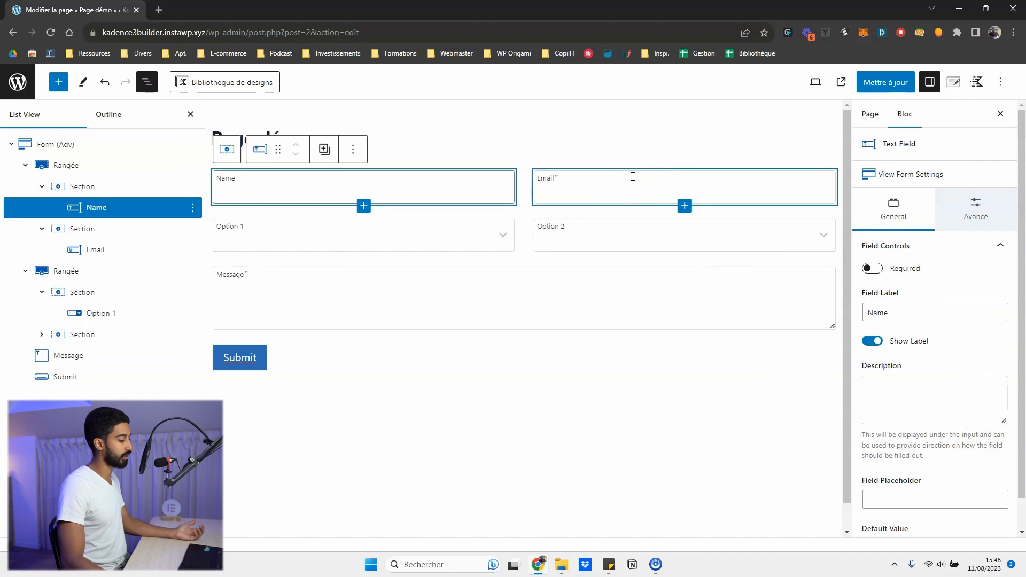
left_click(601, 174)
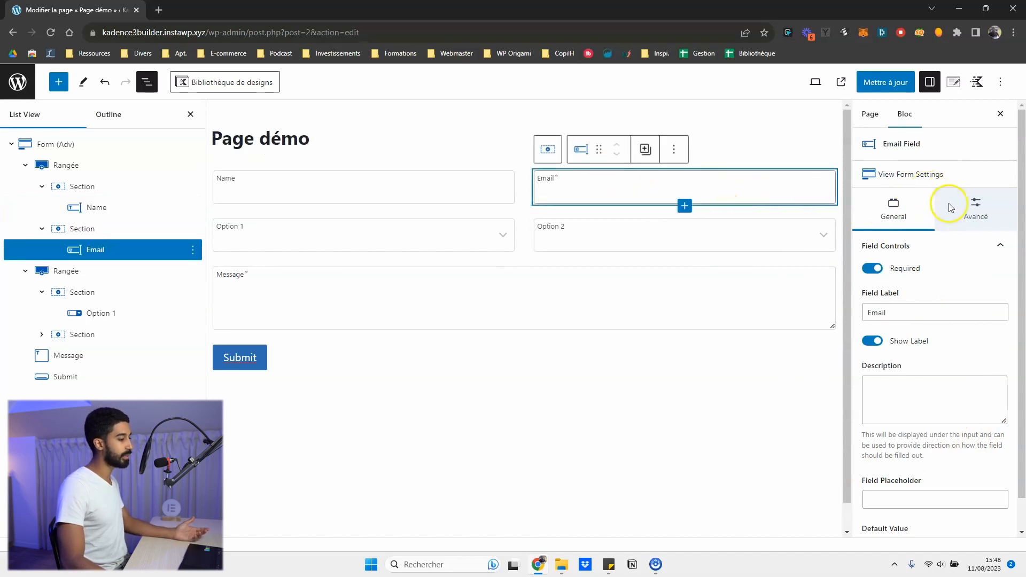
left_click(613, 234)
left_click(444, 228)
left_click(405, 295)
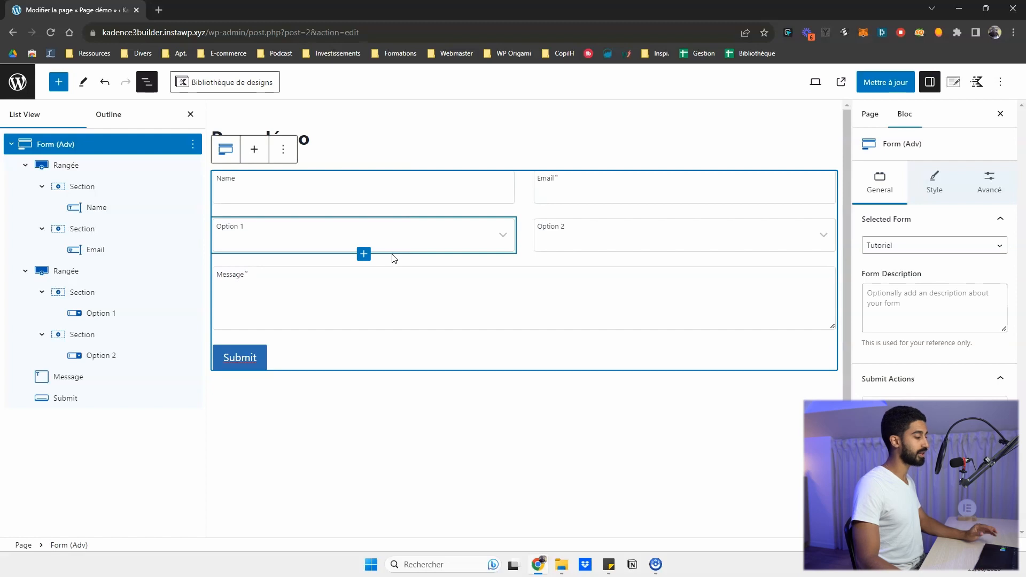
Inspect the first row's column layout and the settings of the Name, Email and Option 1 fields.
left_click(74, 164)
left_click(99, 206)
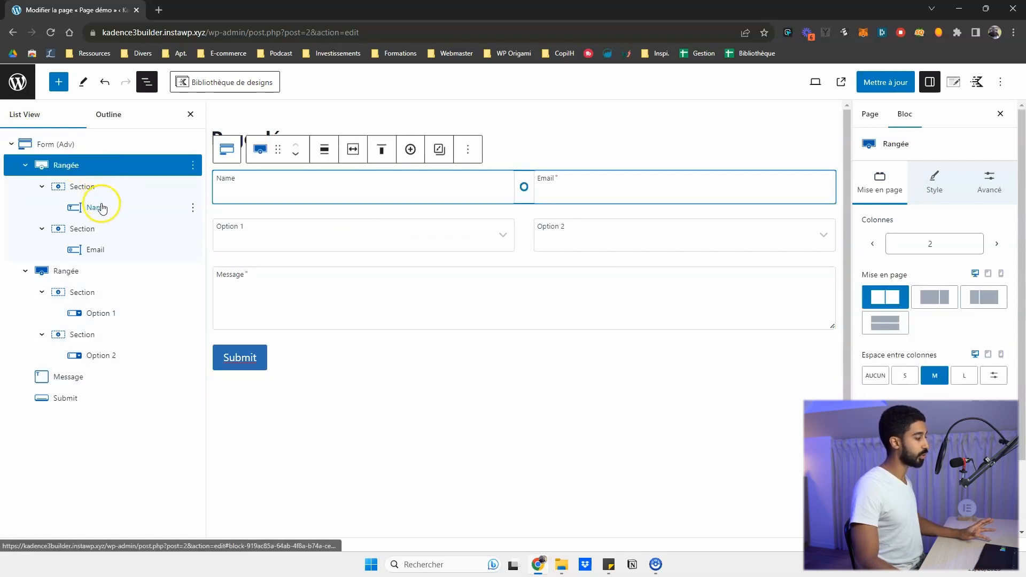
left_click(103, 250)
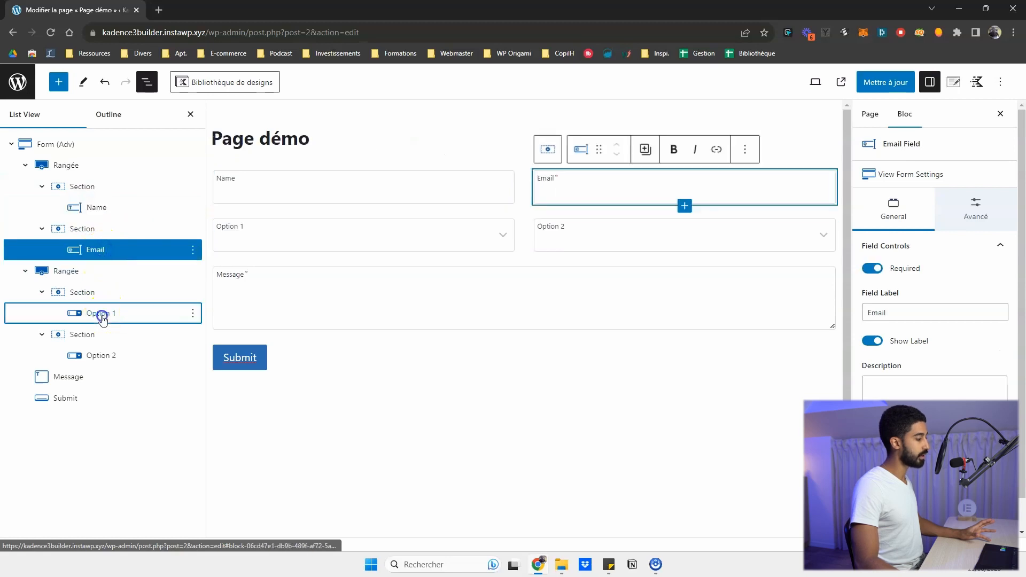
left_click(101, 314)
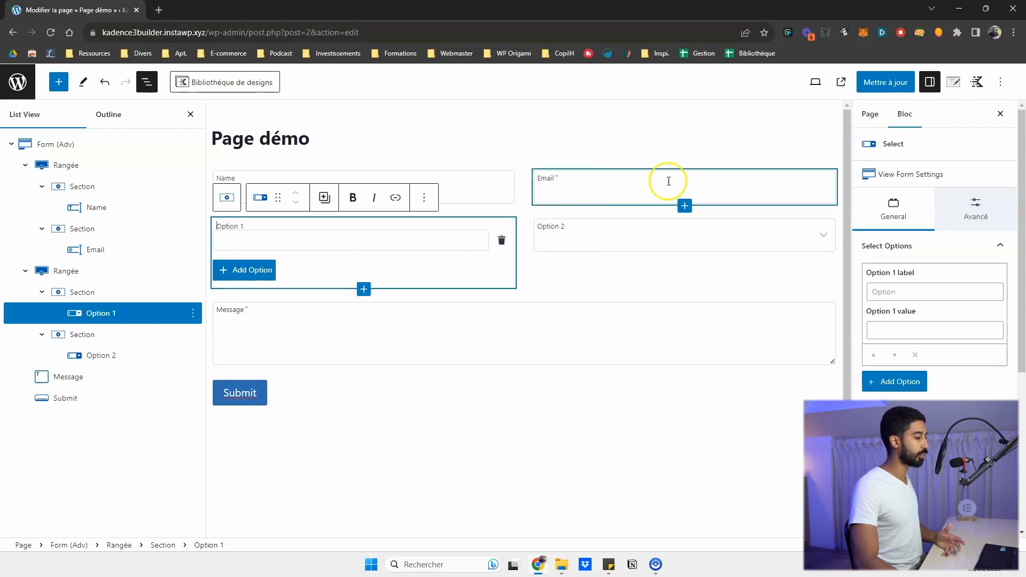
Add a File field from the advanced field types below the Email field.
left_click(686, 207)
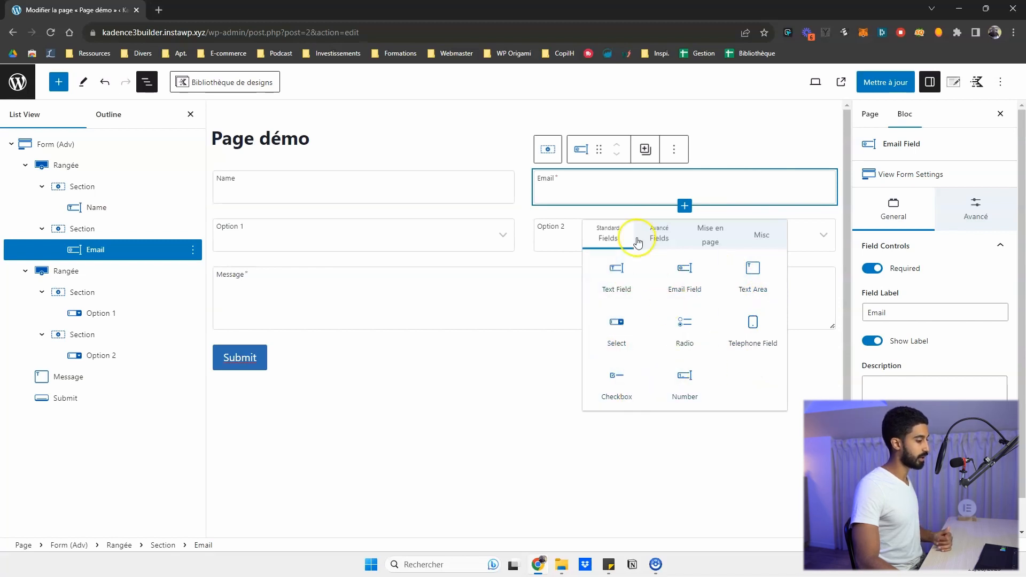
left_click(658, 234)
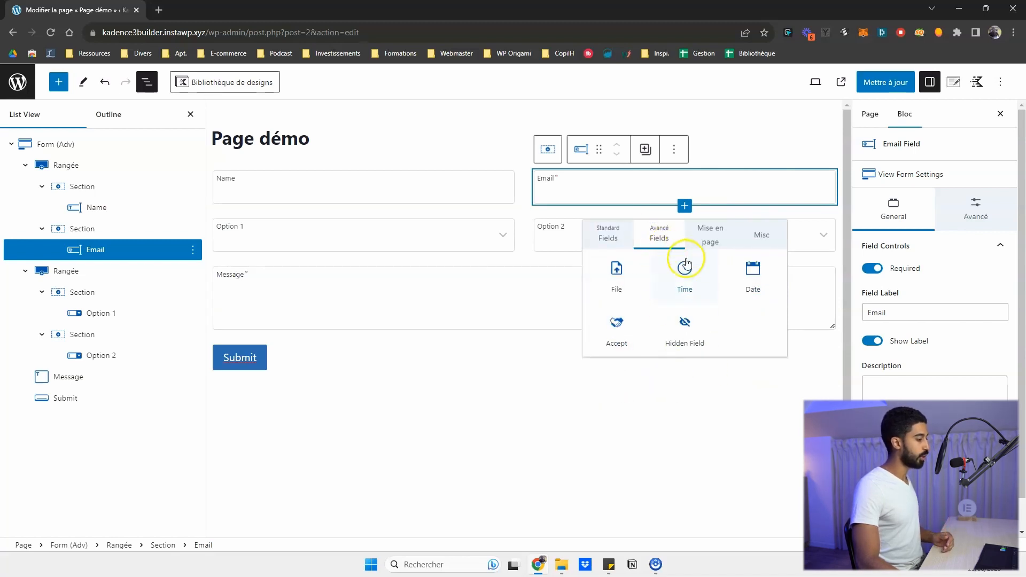
left_click(617, 275)
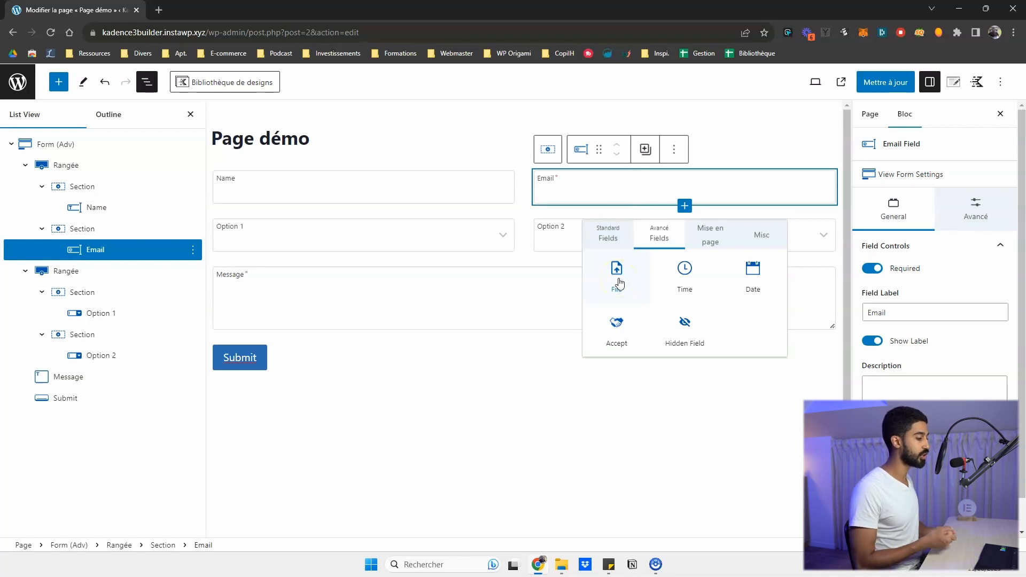
left_click(619, 283)
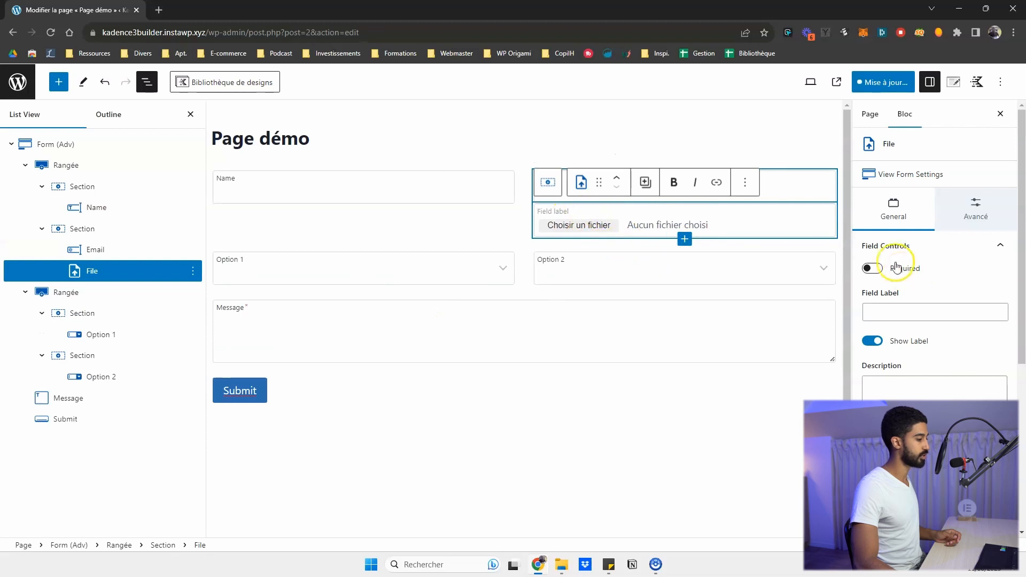
Examine the File field's size limit choices and allowed file types, and delete the field from the form.
scroll(949, 281, "down", 5)
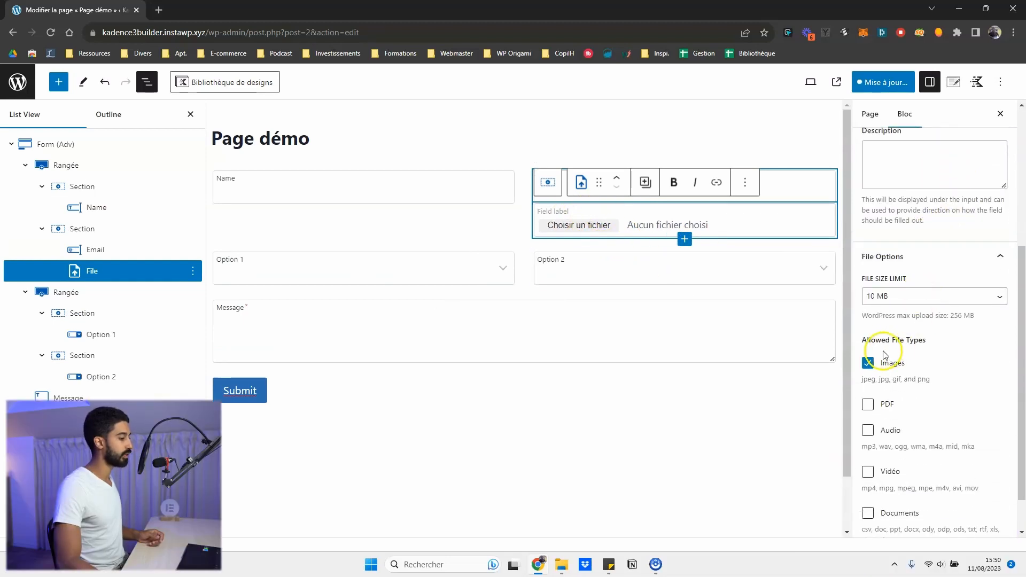
scroll(889, 294, "down", 1)
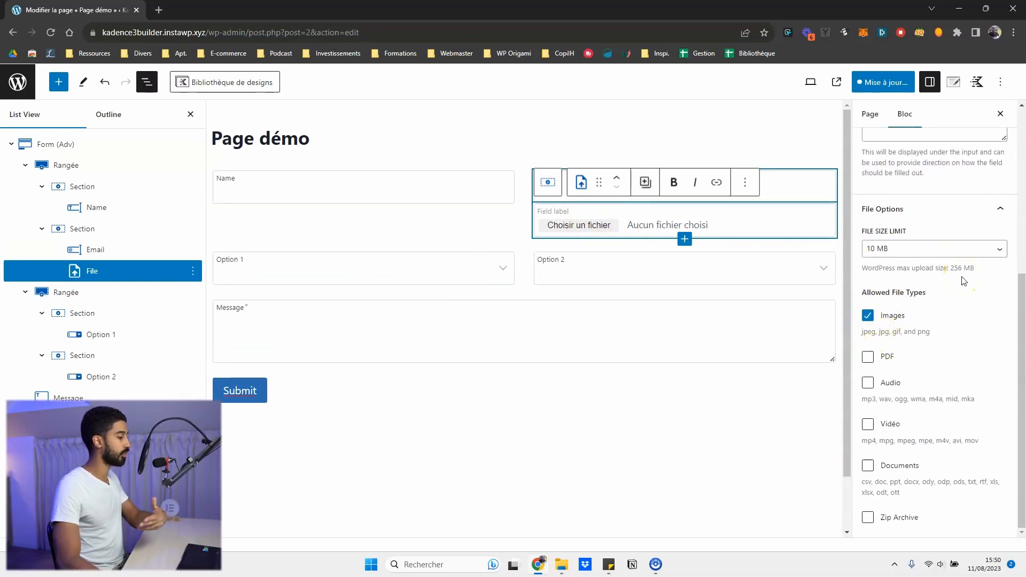
left_click(926, 249)
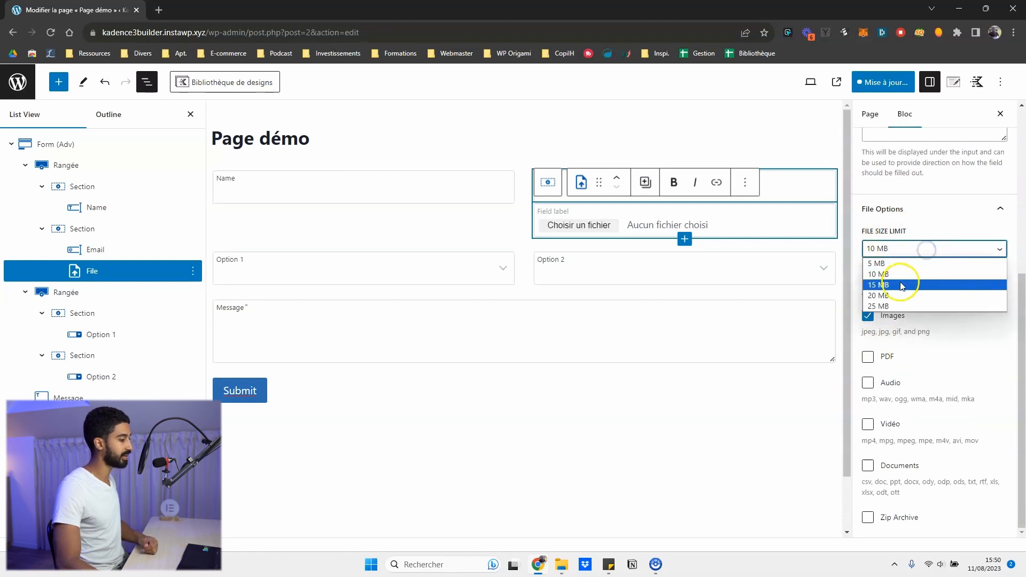
left_click(930, 232)
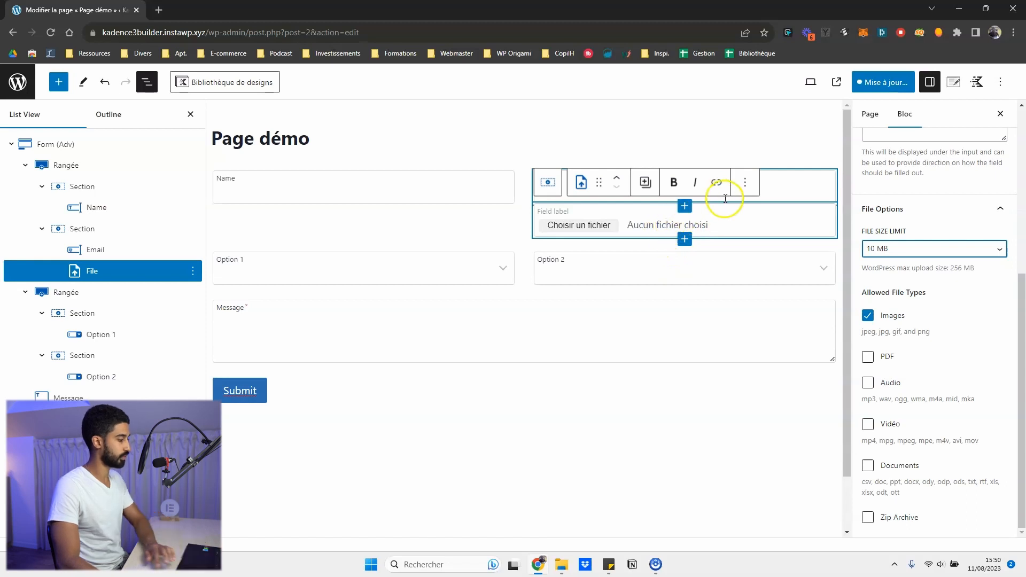
left_click(734, 219)
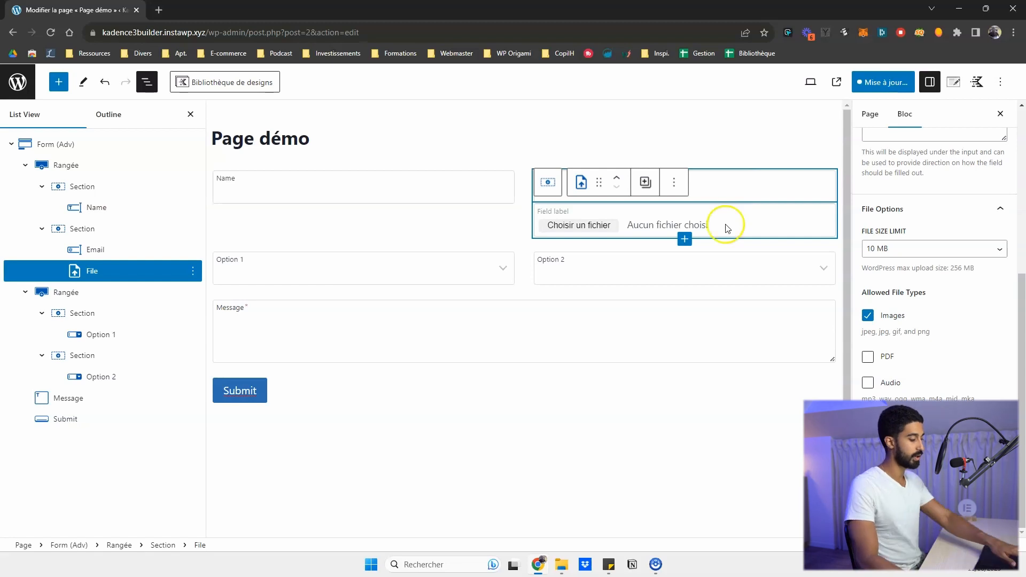
key("Delete")
Insert a Text (Adv) block in the Option 2 section and move it above the Option 2 field.
left_click(684, 255)
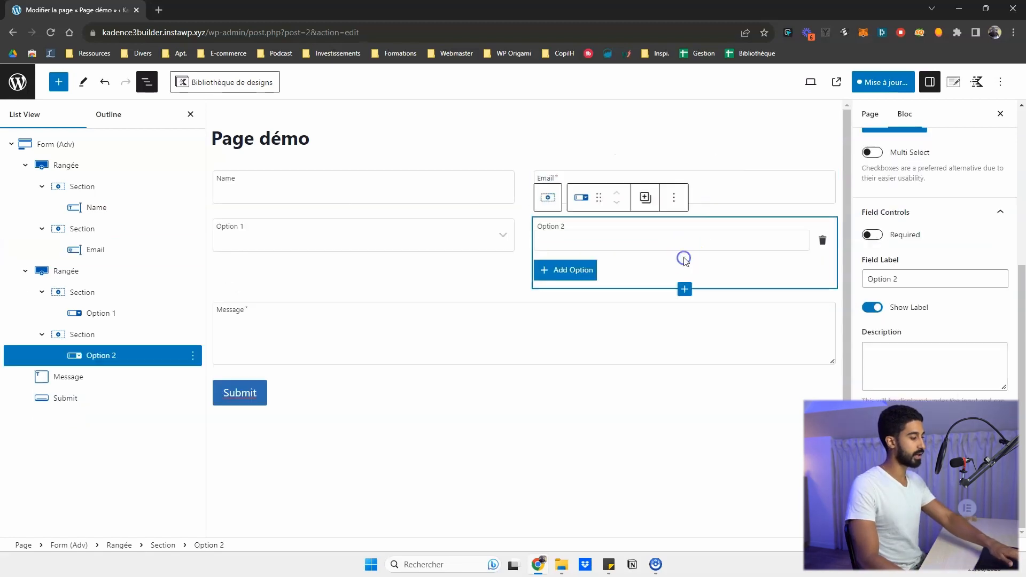
left_click(685, 290)
left_click(660, 321)
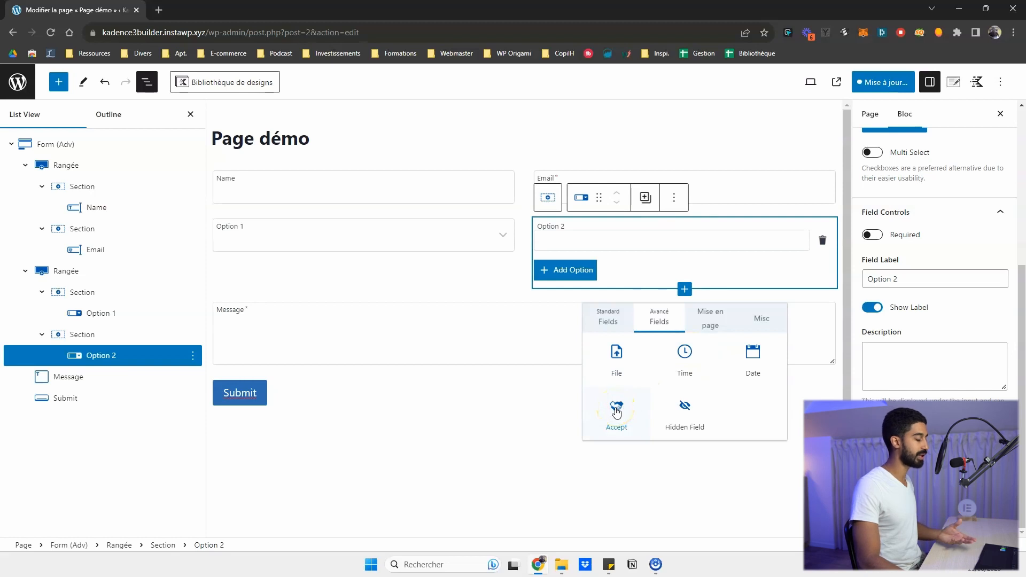
left_click(703, 322)
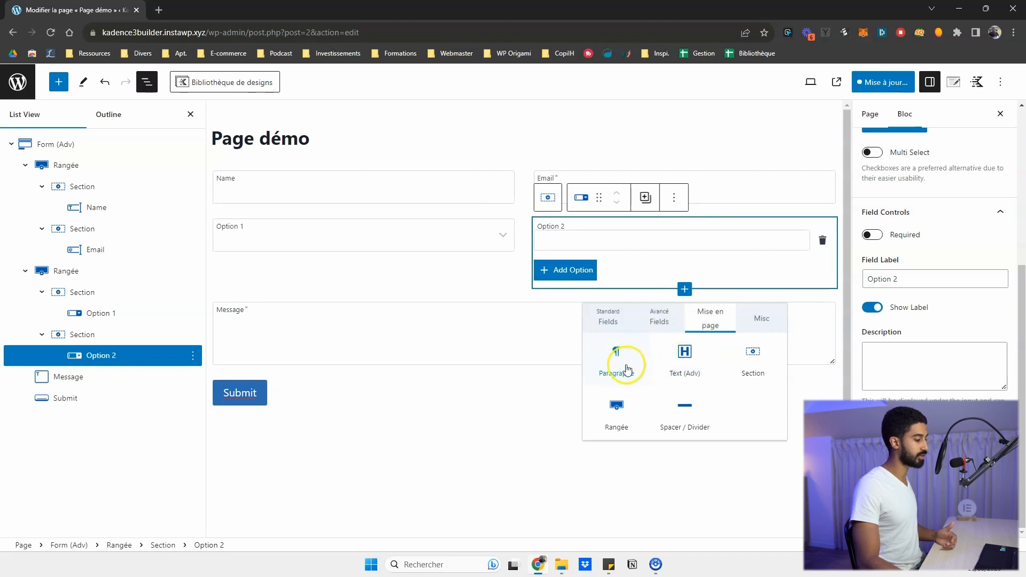
left_click(684, 352)
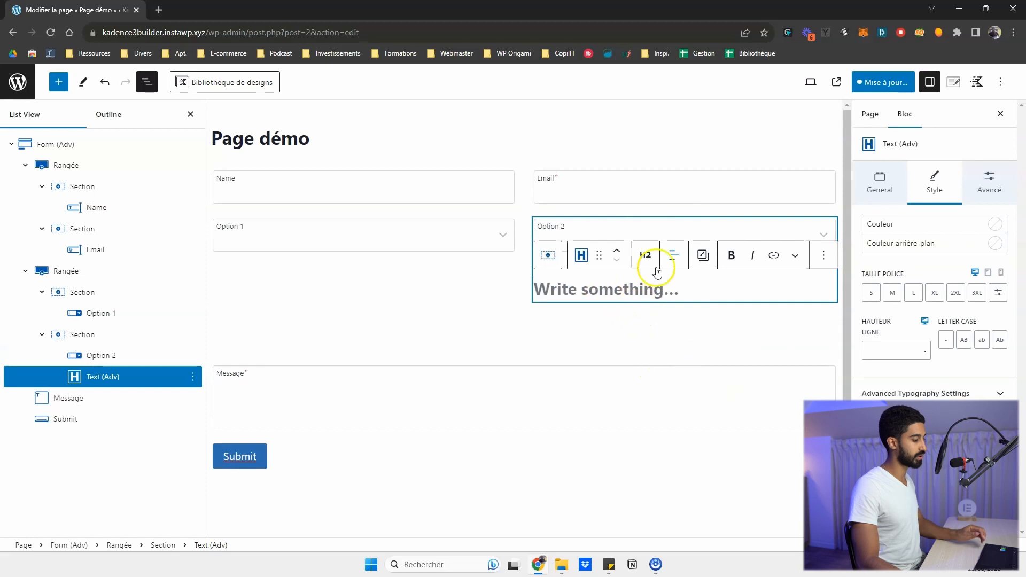
left_click(617, 251)
left_click(549, 131)
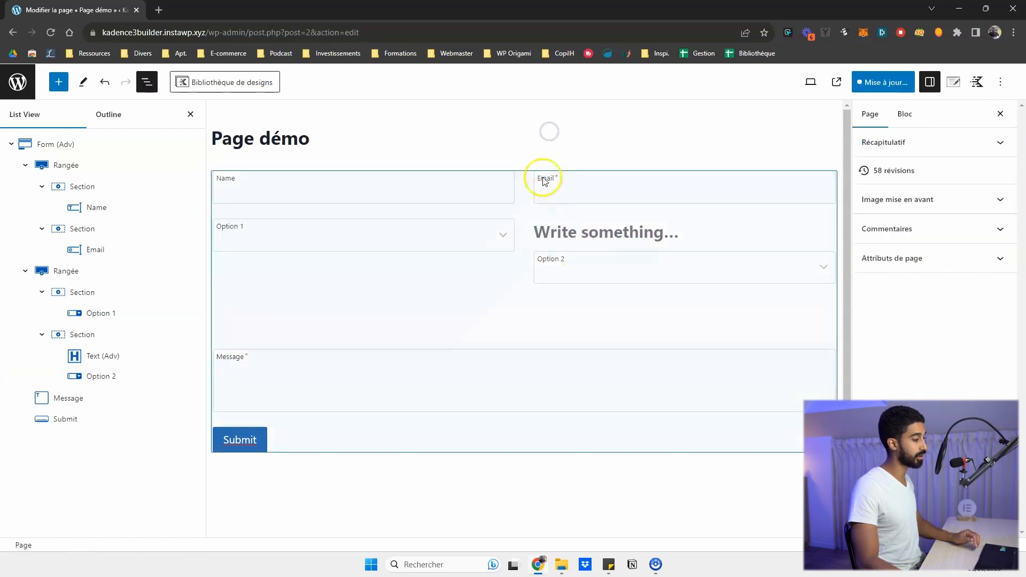
left_click(589, 233)
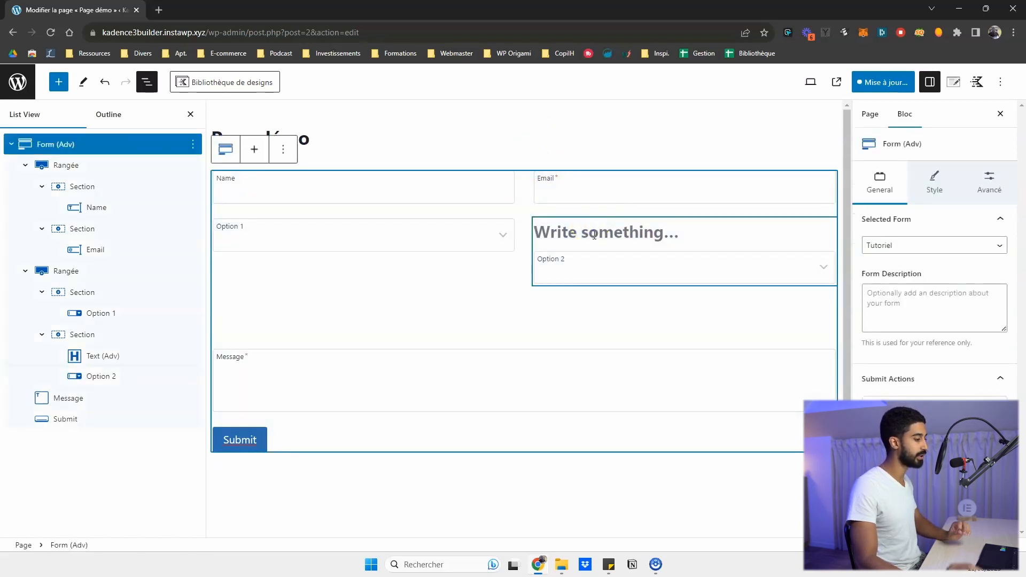
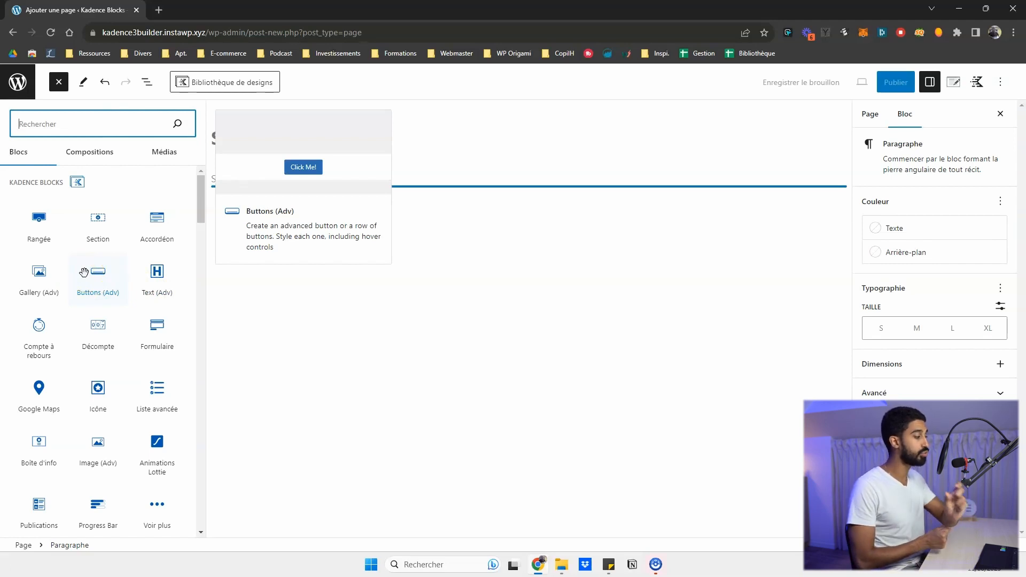
Insert a Kadence Progress Bar block as the first block of the new page.
left_click(96, 302)
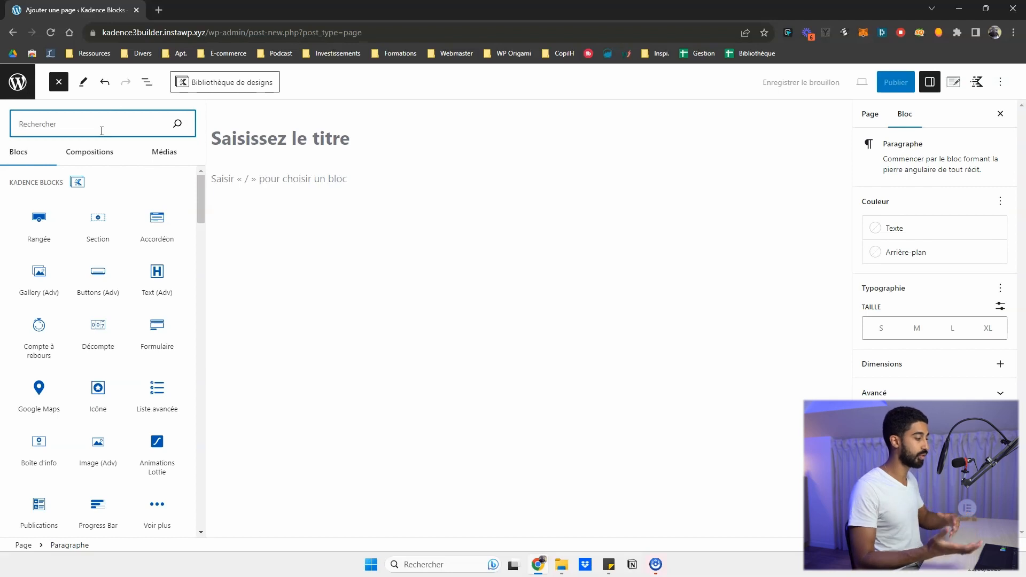
scroll(96, 443, "down", 1)
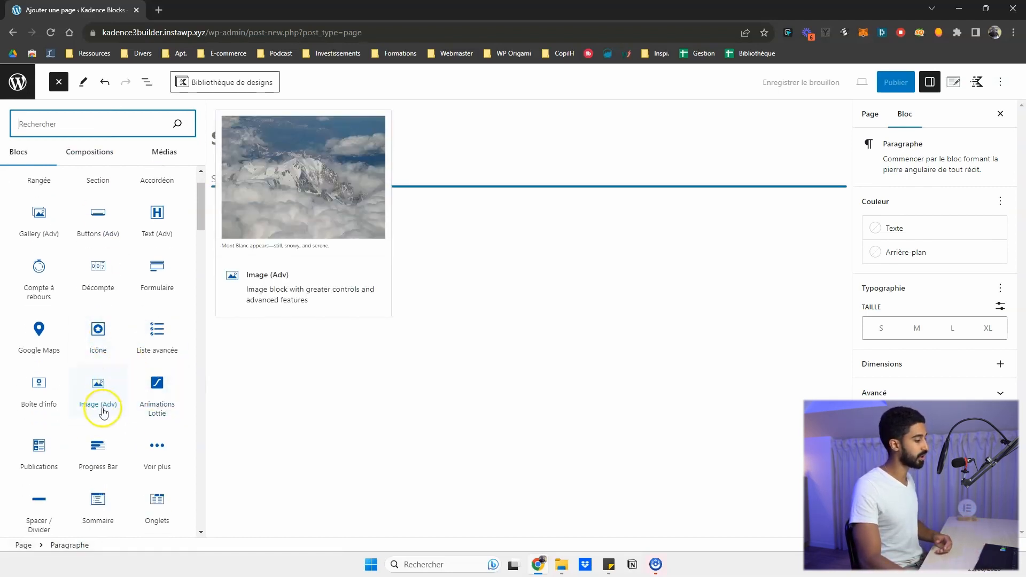
scroll(93, 379, "down", 1)
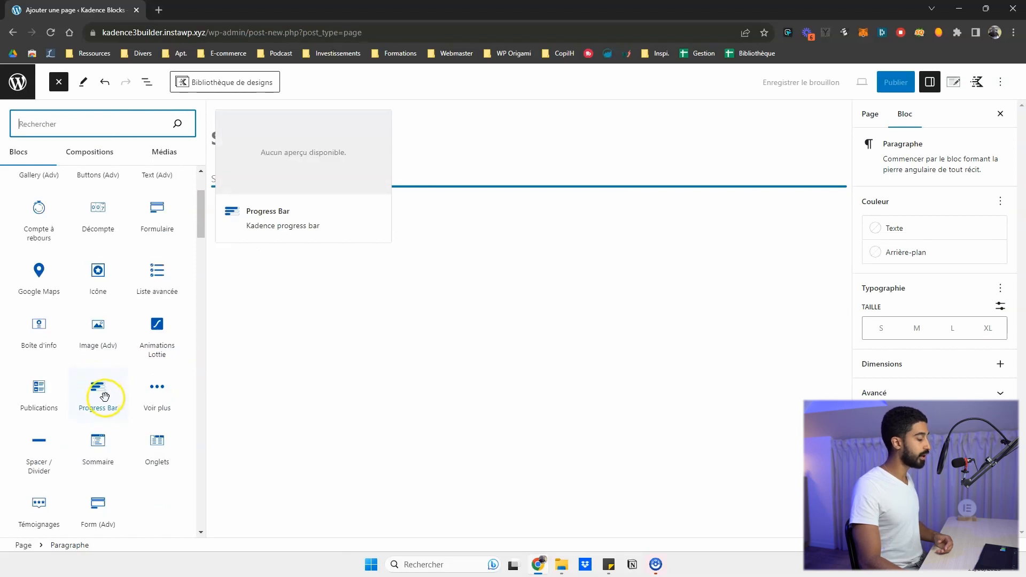
left_click(107, 393)
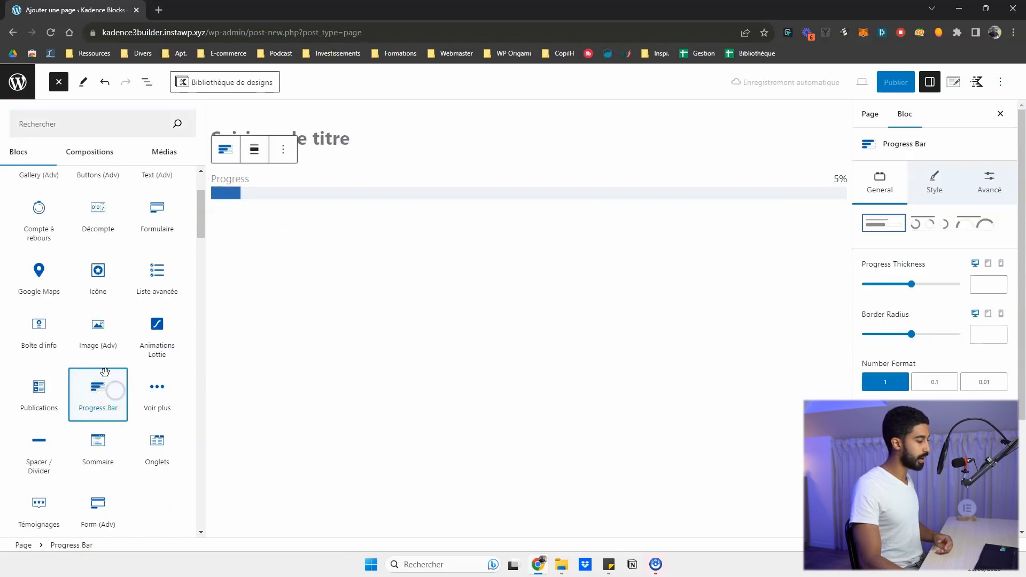
left_click(418, 181)
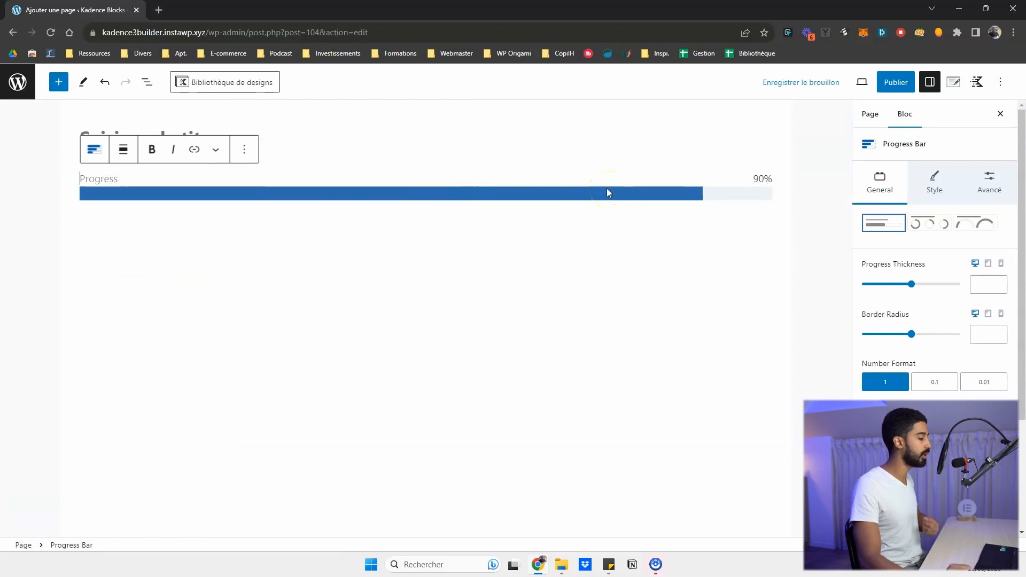
Try the circle and semicircle shapes on the progress bar and return it to the straight line shape.
left_click(918, 225)
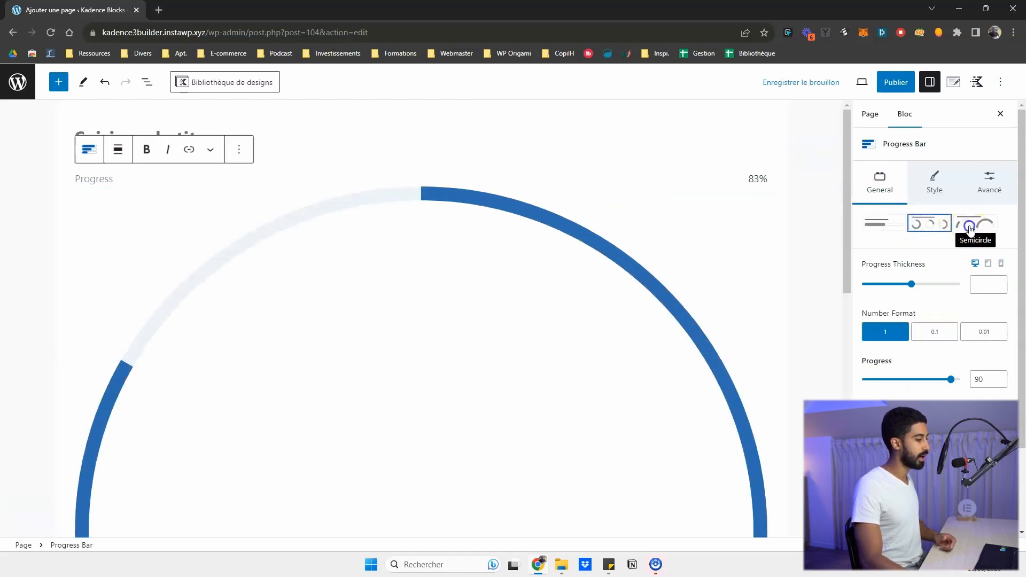
left_click(973, 224)
left_click(918, 226)
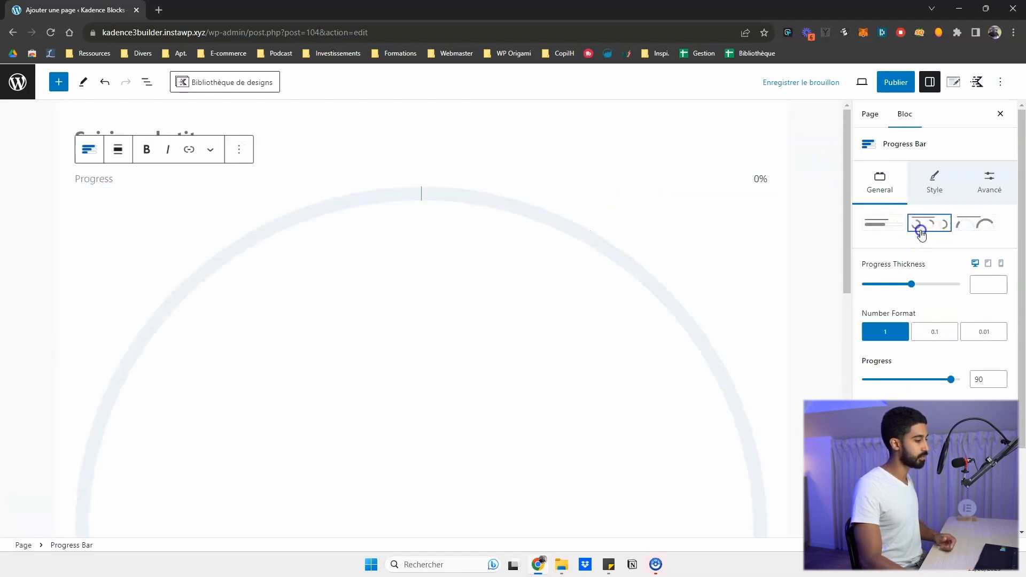
left_click(879, 224)
Set the progress thickness to 5, reduce the border radius, and preview the progress bar as a full circle.
mouse_move(900, 284)
left_mouse_down()
mouse_move(909, 283)
mouse_move(880, 287)
left_mouse_up()
mouse_move(910, 334)
left_mouse_down()
mouse_move(941, 334)
mouse_move(894, 334)
left_mouse_up()
left_click(915, 223)
scroll(719, 307, "down", 5)
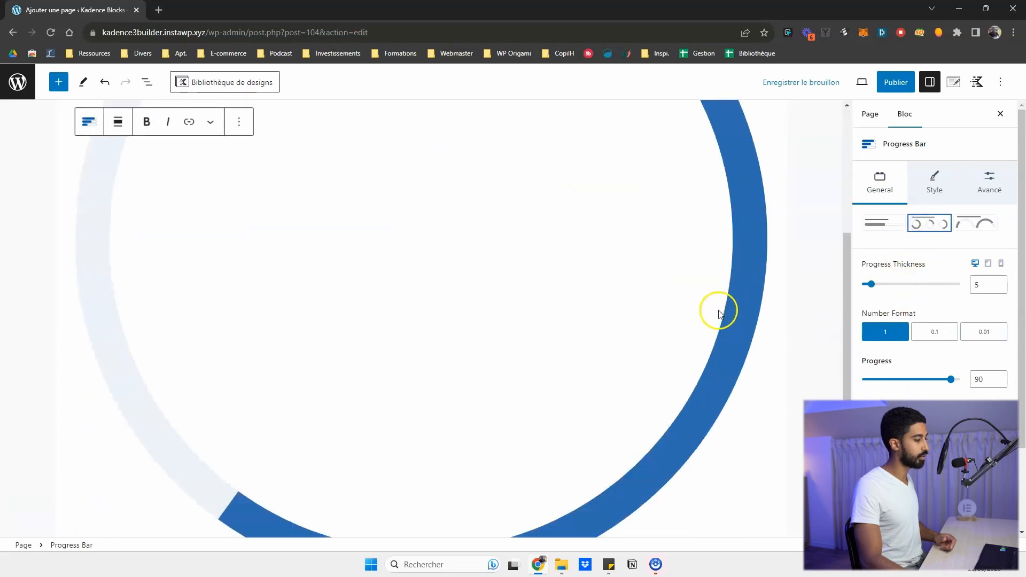
scroll(919, 343, "down", 2)
scroll(914, 347, "up", 2)
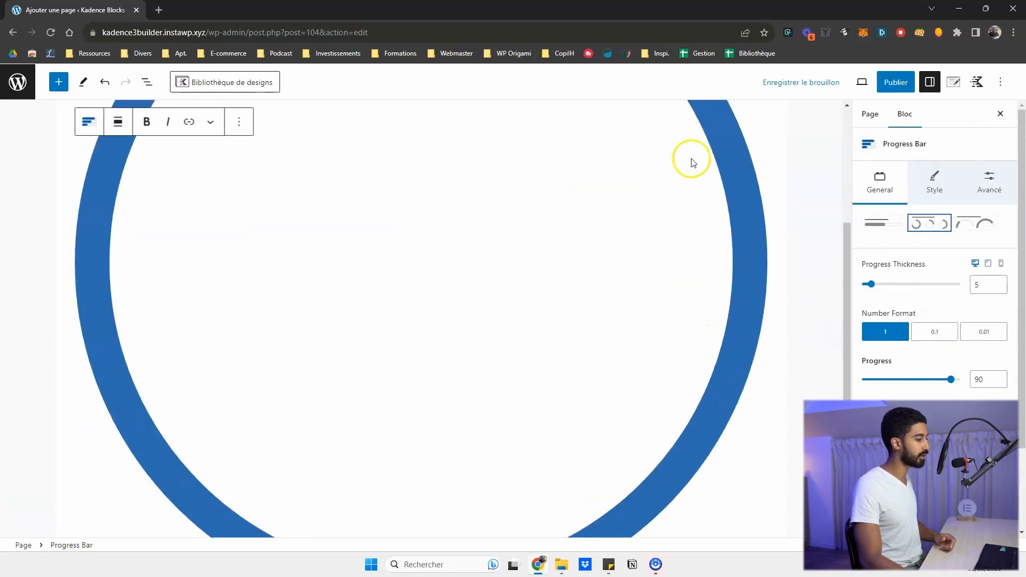
scroll(692, 244, "up", 4)
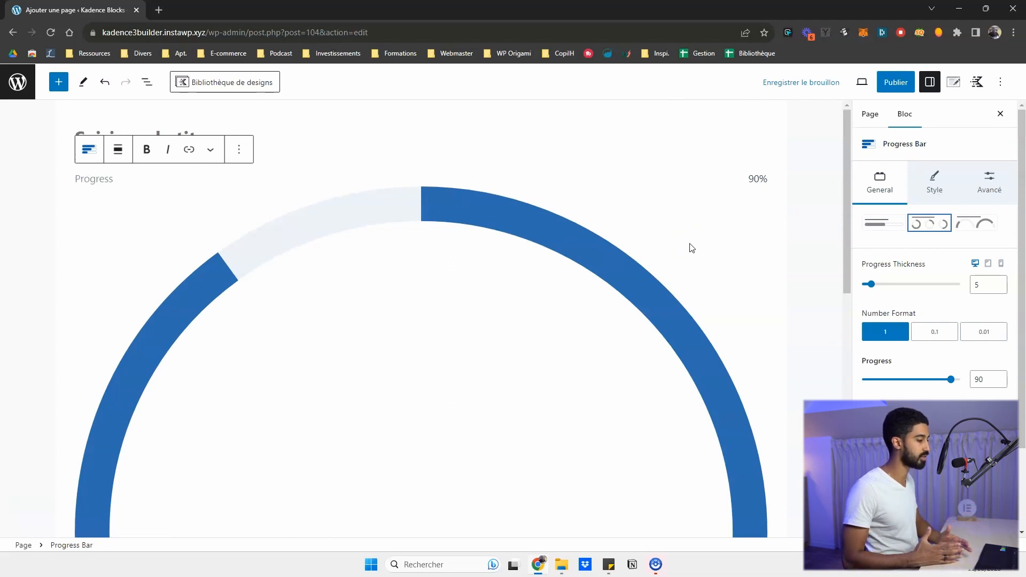
Replace the progress bar with a Text (Adv) block reading "Je suis un titre".
left_click(560, 320)
key("Delete")
type("/text")
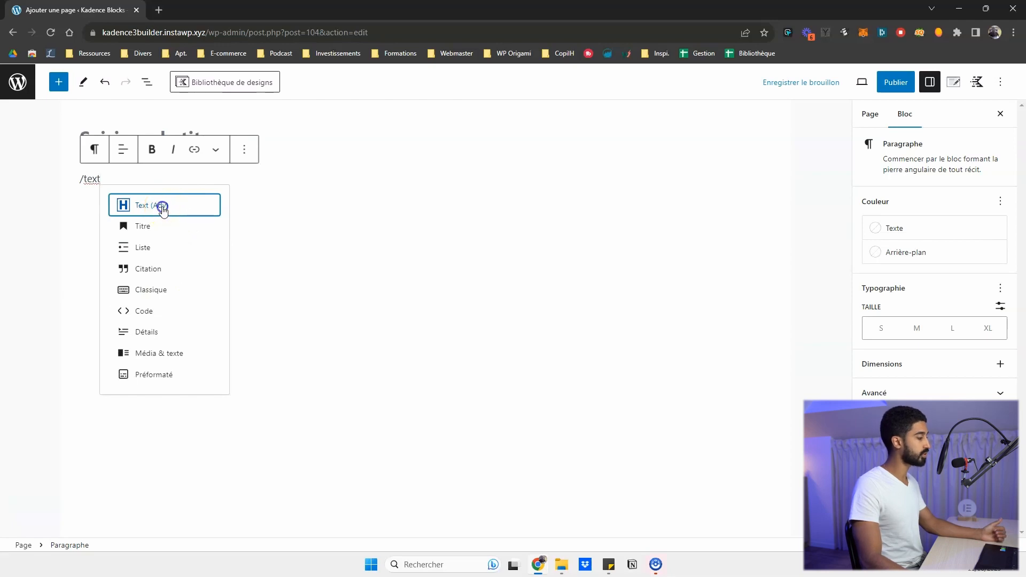
left_click(163, 207)
type("Je suis un titre")
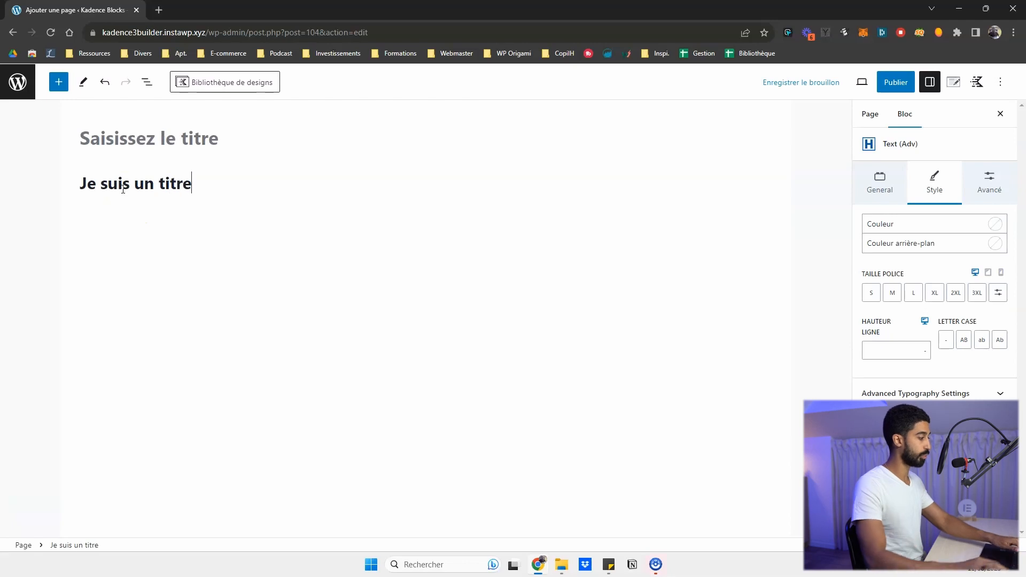
Rename the heading block to "Nom" from the page's block list.
left_click(149, 83)
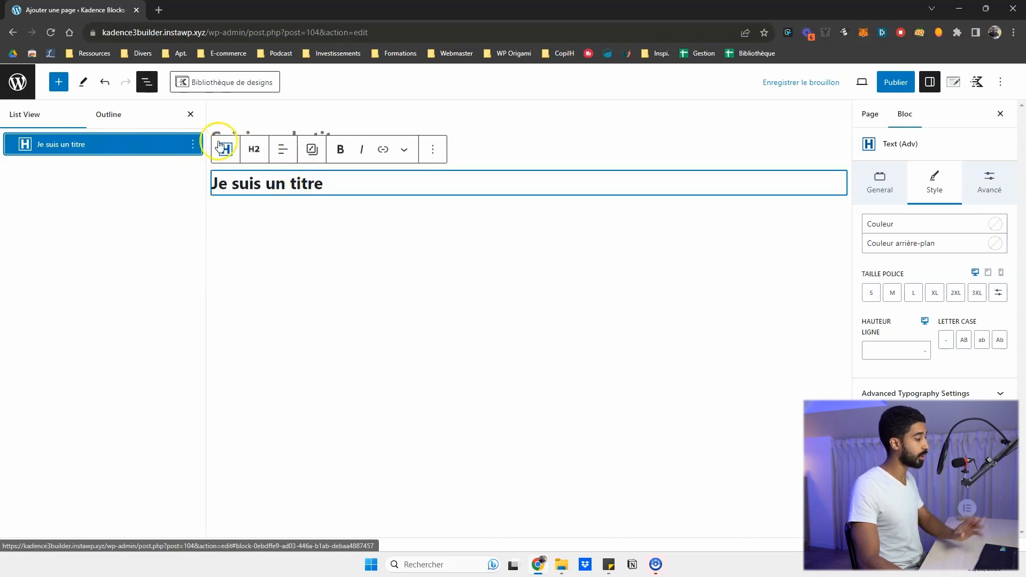
left_click(193, 144)
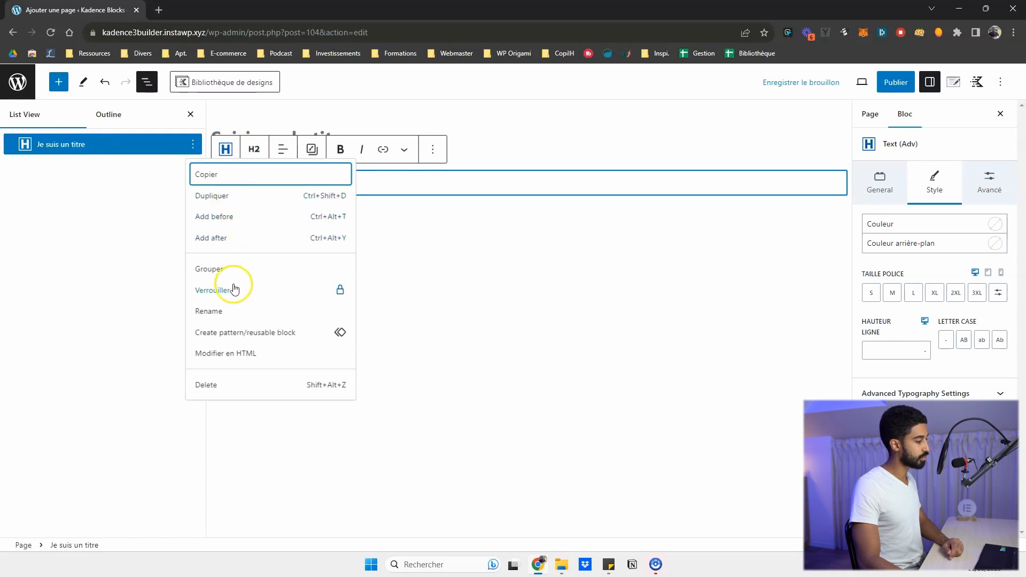
left_click(220, 313)
left_click(451, 315)
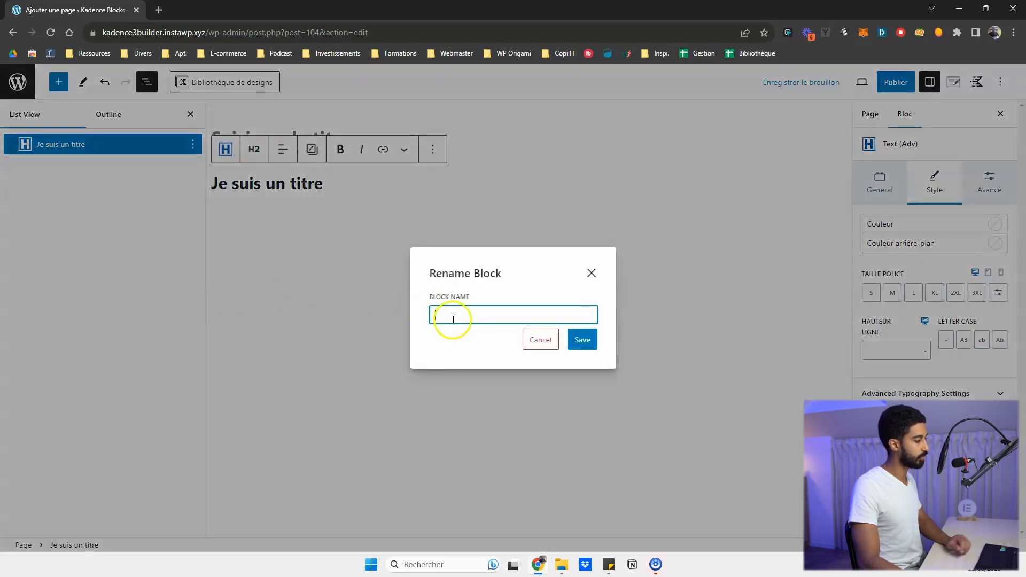
type("Nom")
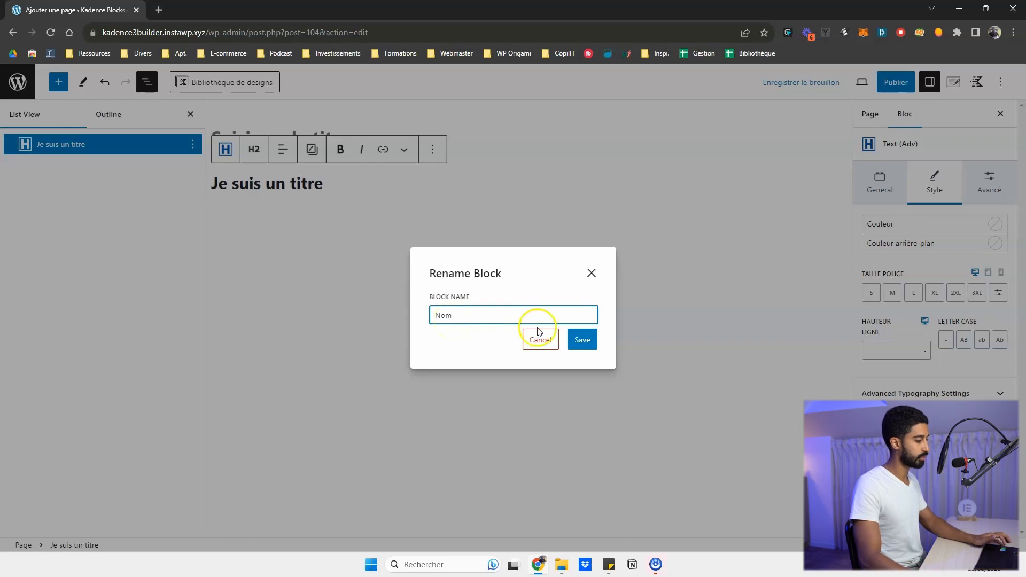
left_click(584, 339)
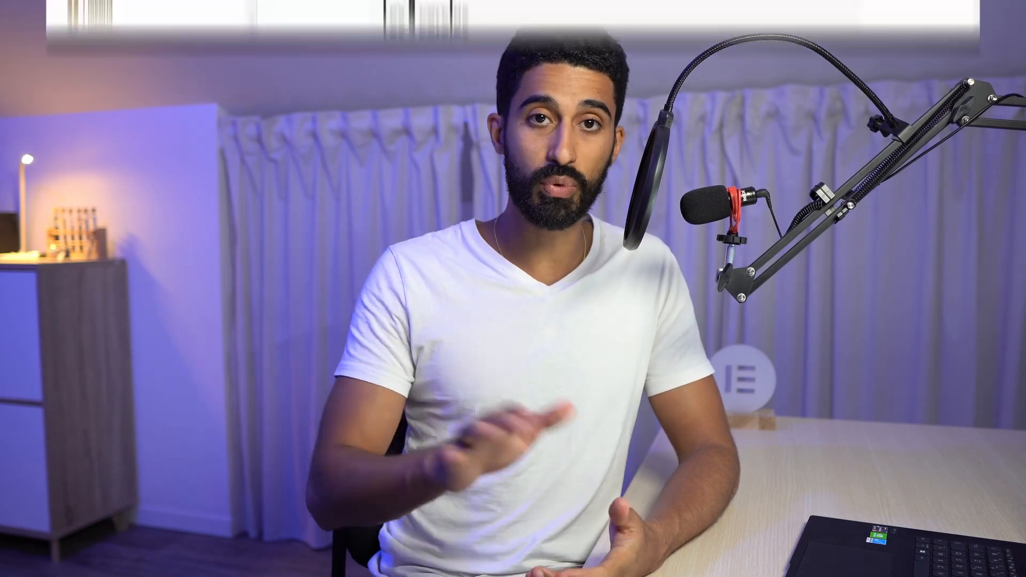
On the WordPress Freelance course site, browse Module 5 and open the lesson "9. Le meilleur canal d'acquisition".
scroll(310, 302, "down", 4)
scroll(309, 304, "up", 5)
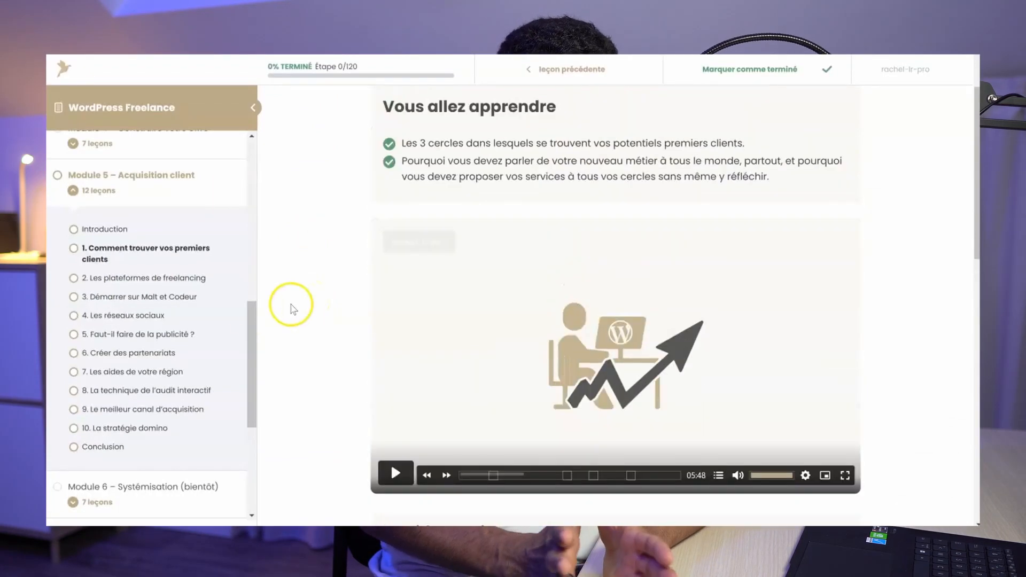
scroll(131, 328, "down", 3)
left_click(117, 288)
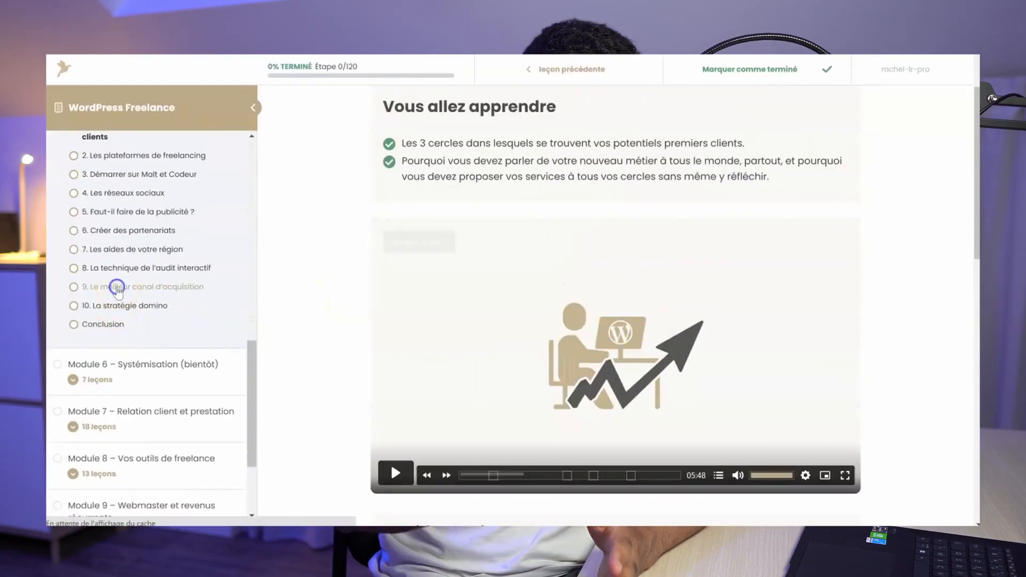
scroll(321, 306, "down", 3)
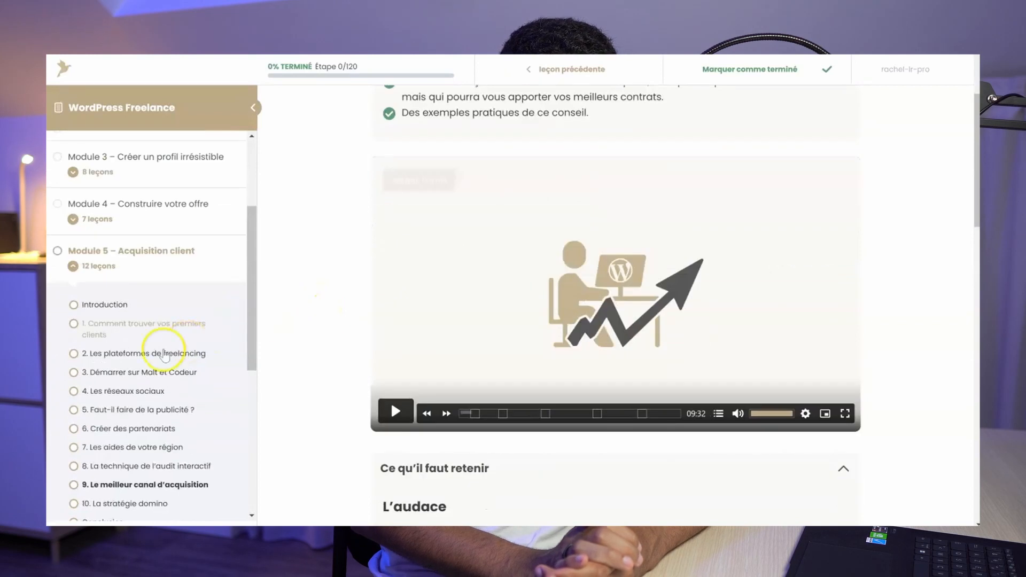
Expand Module 7 on client relations and Module 9 on webmaster revenue, and look through their lesson lists.
scroll(177, 353, "down", 6)
left_click(107, 325)
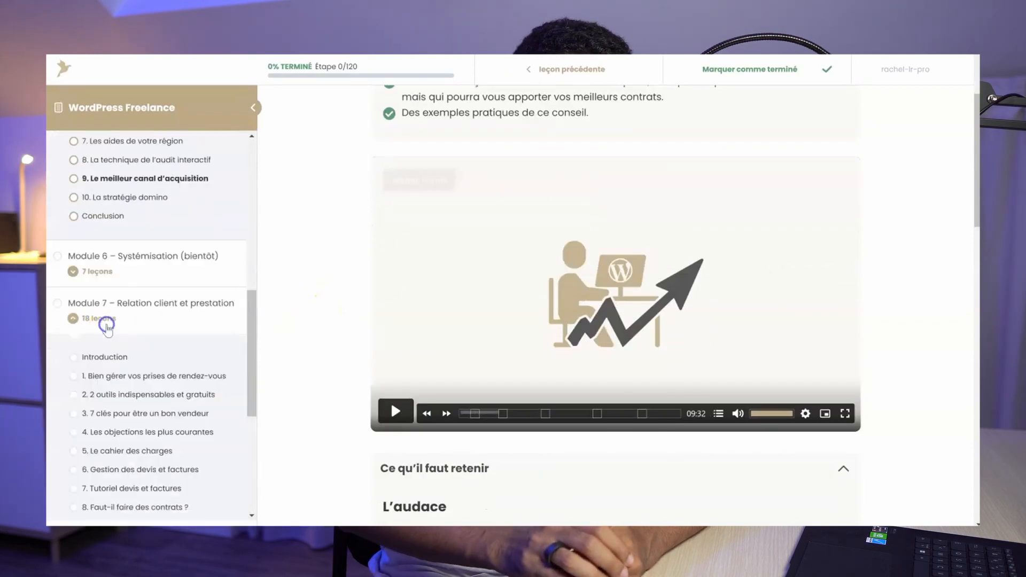
scroll(137, 342, "down", 7)
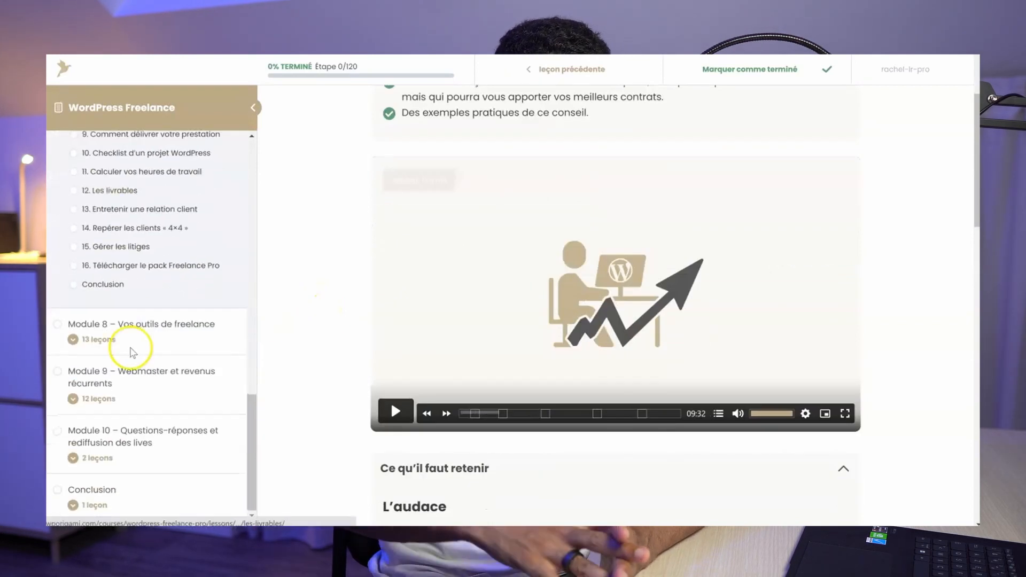
left_click(137, 396)
scroll(139, 374, "down", 5)
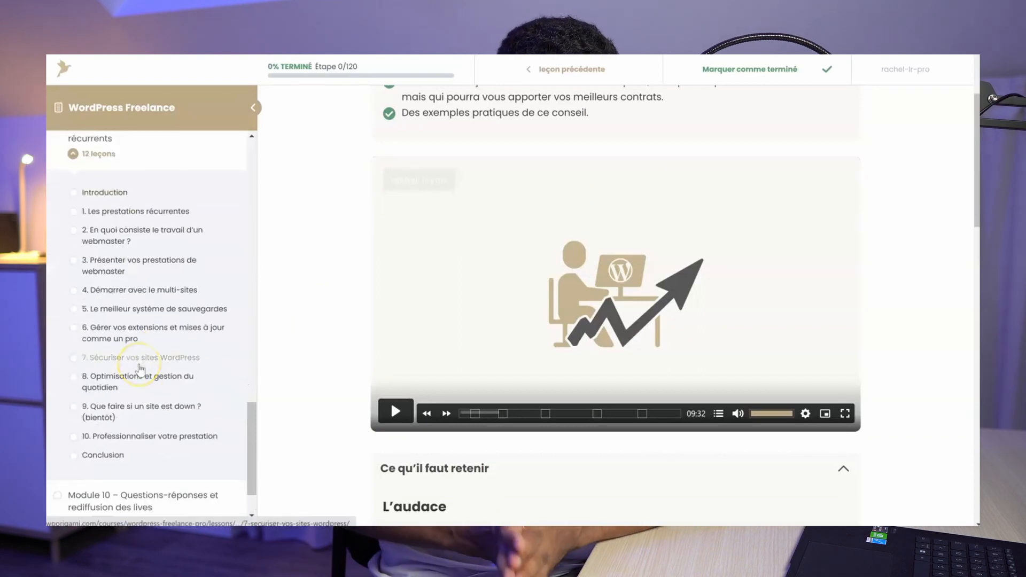